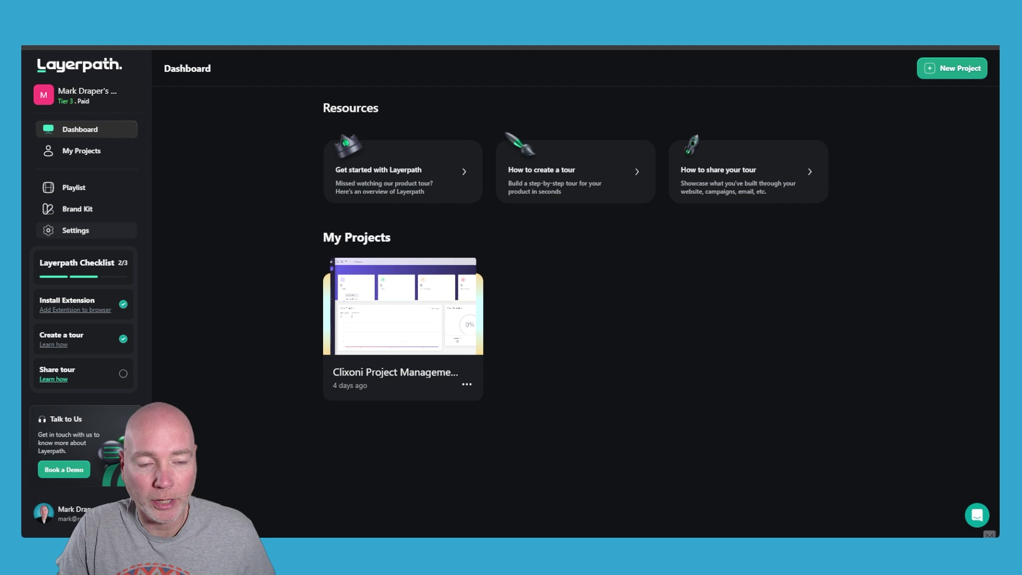
Step: Review the workspace plan and billing details in Clixoni settings
{"action": "left_click", "coordinate": [75, 229]}
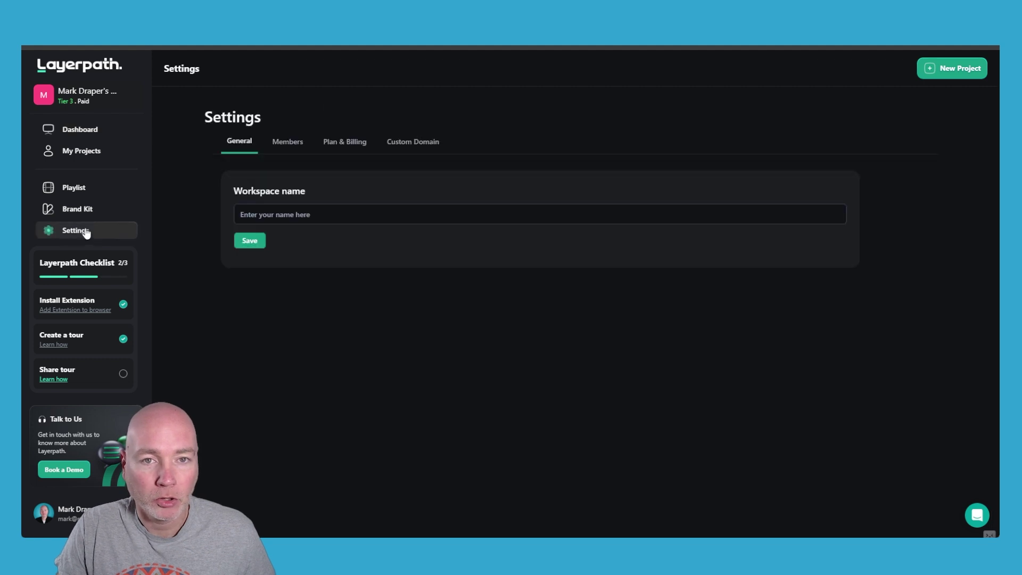
{"action": "left_click", "coordinate": [332, 144]}
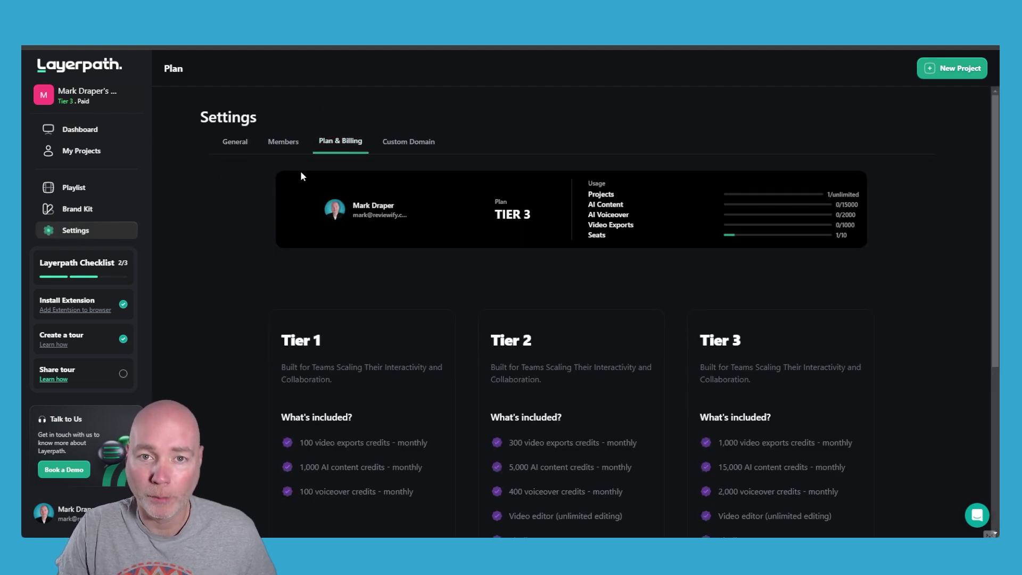
{"action": "scroll", "coordinate": [545, 189], "scroll_direction": "down", "scroll_amount": 3}
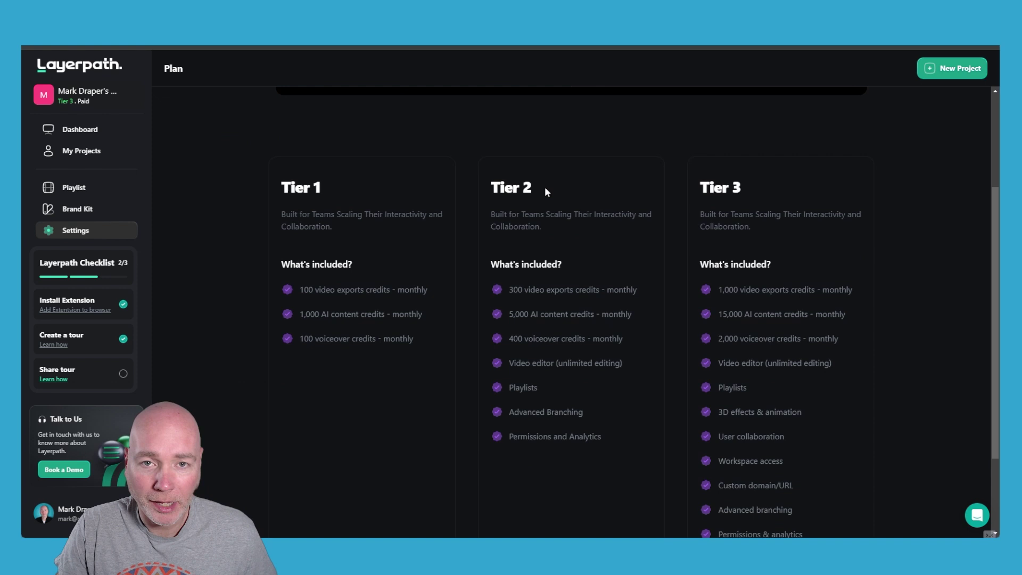
{"action": "scroll", "coordinate": [545, 186], "scroll_direction": "down", "scroll_amount": 1}
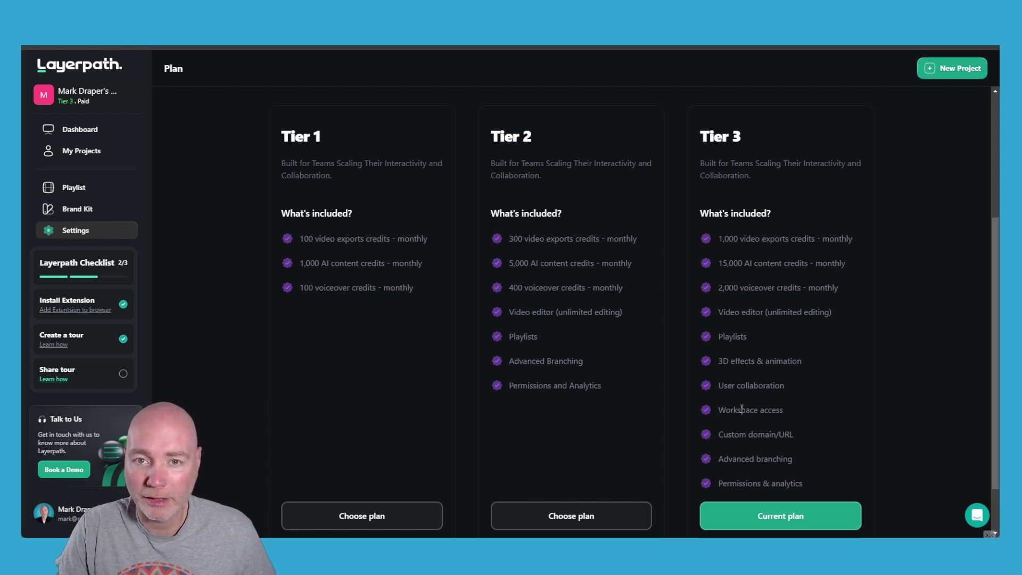
{"action": "scroll", "coordinate": [770, 381], "scroll_direction": "down", "scroll_amount": 1}
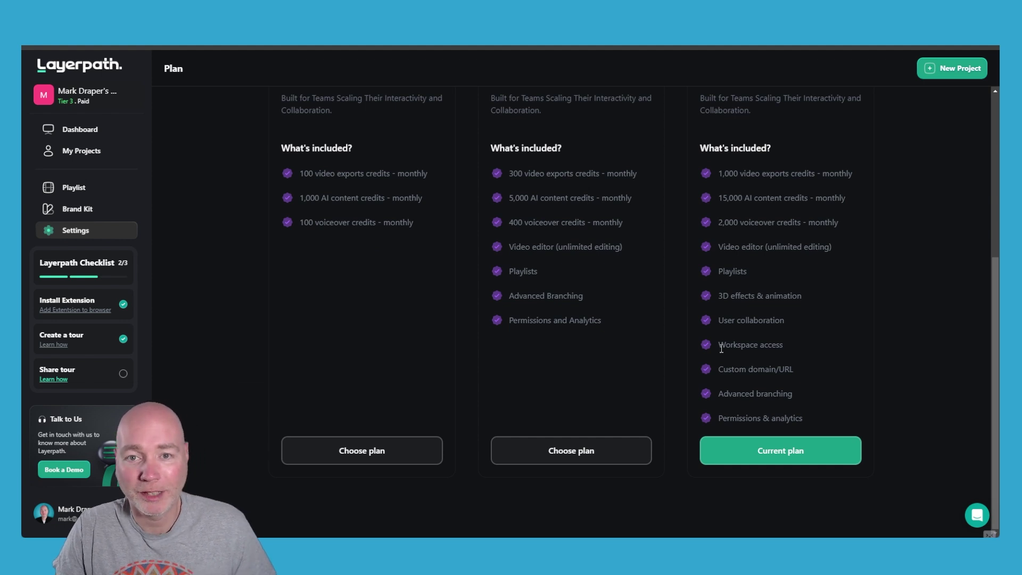
{"action": "scroll", "coordinate": [721, 348], "scroll_direction": "up", "scroll_amount": 4}
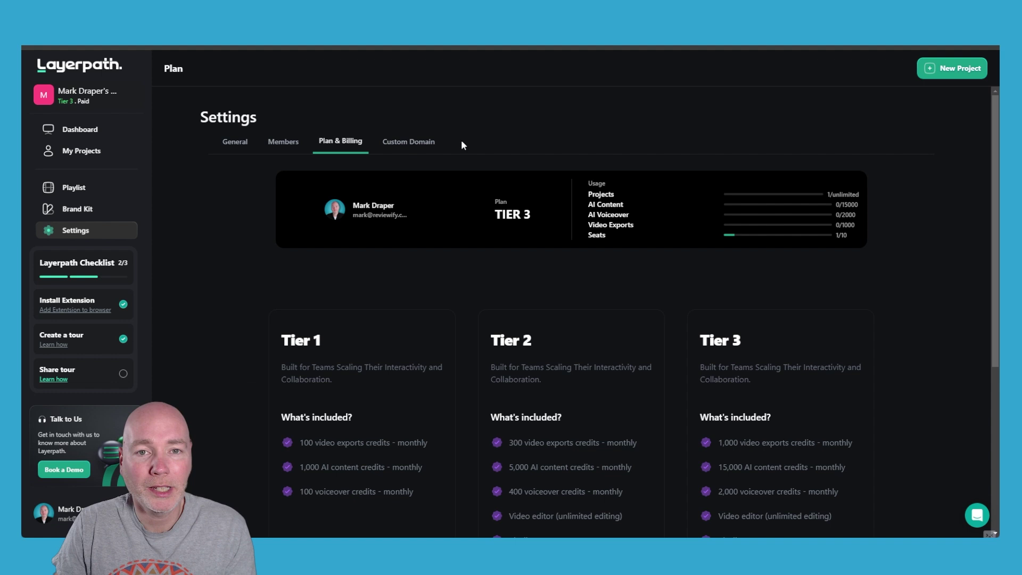
Step: Check the custom domain settings, then start a Layerpath recording from the dashboard
{"action": "left_click", "coordinate": [418, 141]}
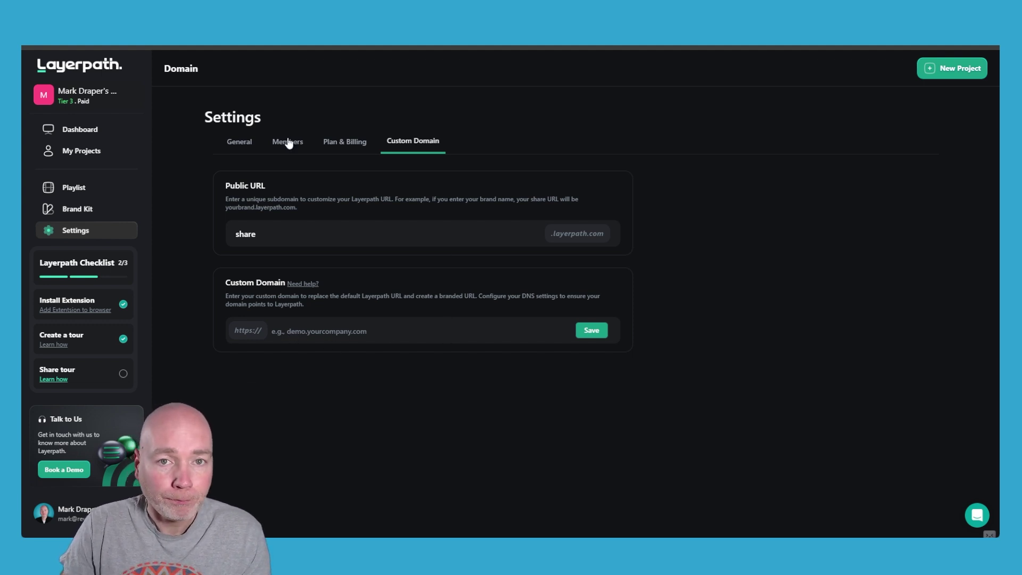
{"action": "left_click", "coordinate": [128, 130]}
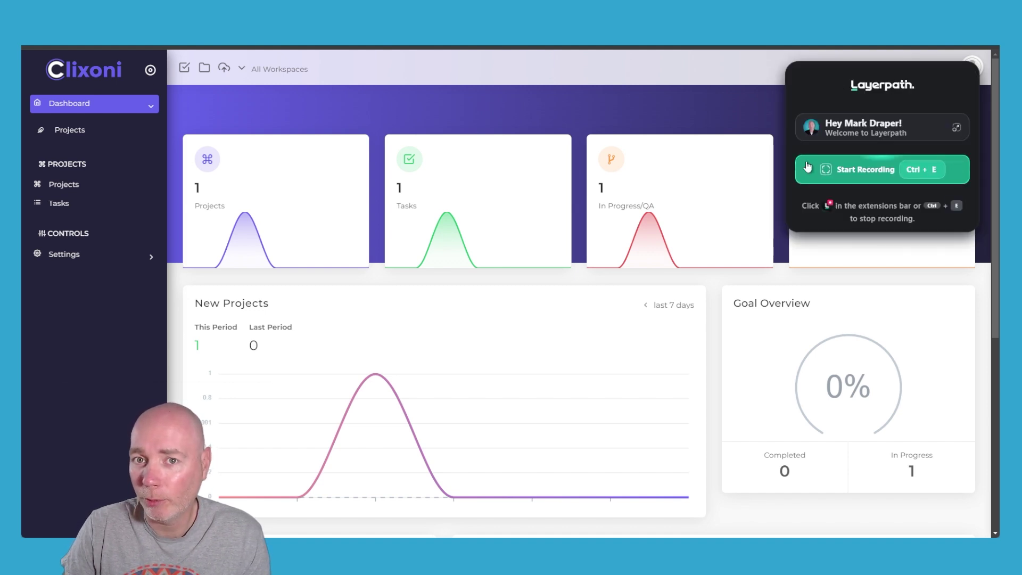
{"action": "left_click", "coordinate": [877, 181]}
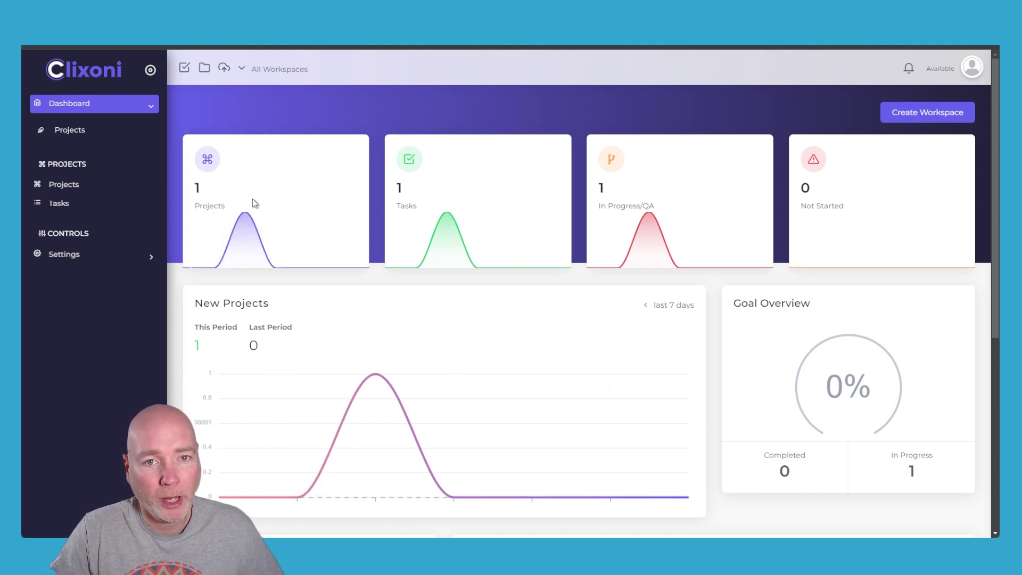
Step: Create the One-Time project 'Layerpath project' with a value of 2500
{"action": "left_click", "coordinate": [89, 185]}
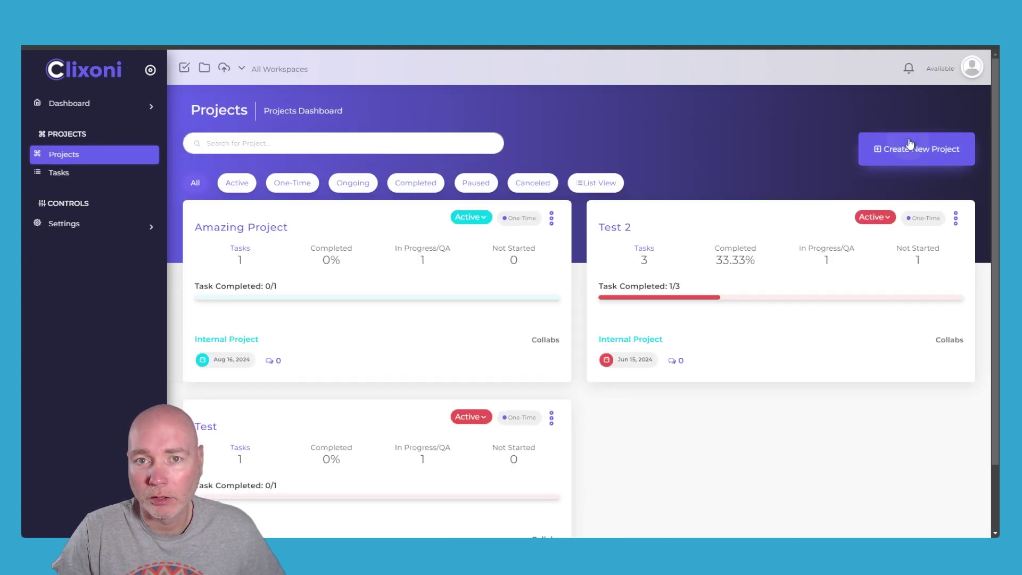
{"action": "left_click", "coordinate": [907, 147]}
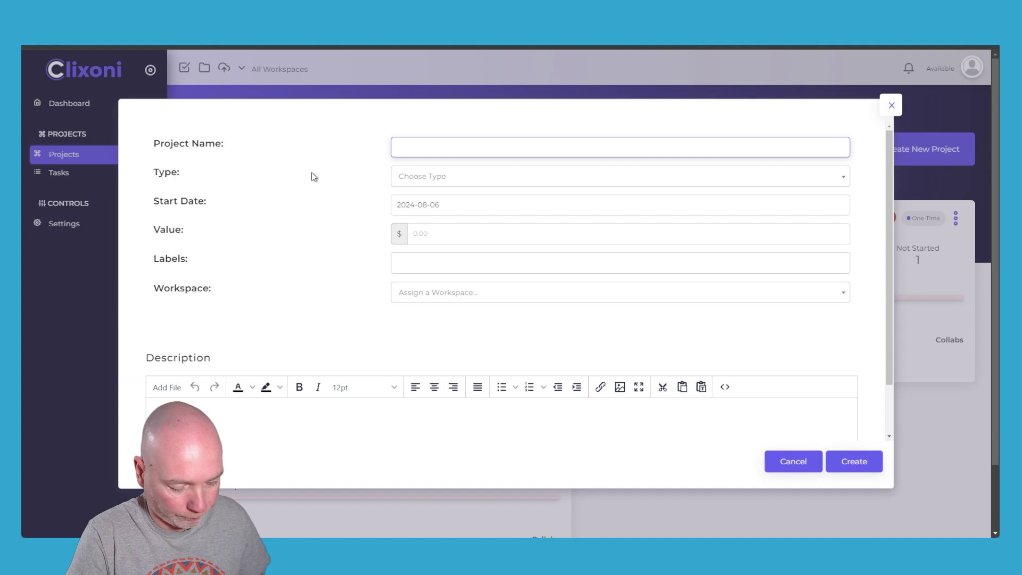
{"action": "type", "text": "Layerpath "}
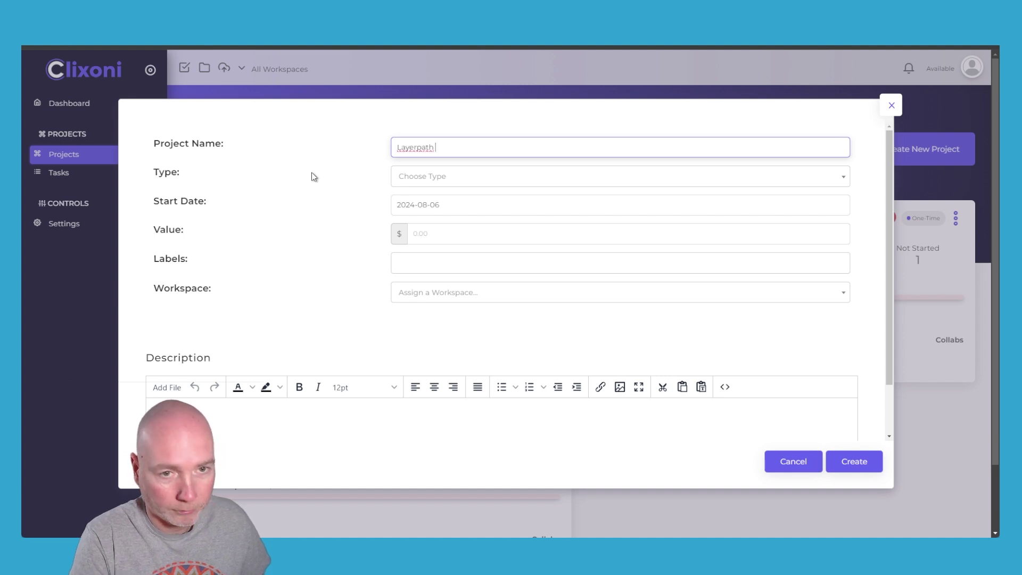
{"action": "type", "text": "project"}
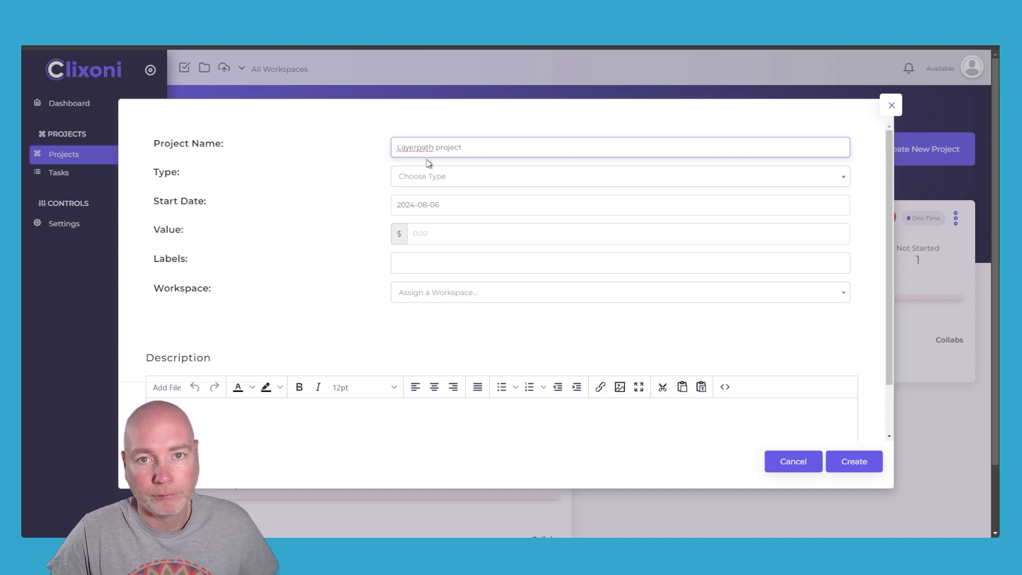
{"action": "left_click", "coordinate": [440, 178]}
{"action": "left_click", "coordinate": [429, 222]}
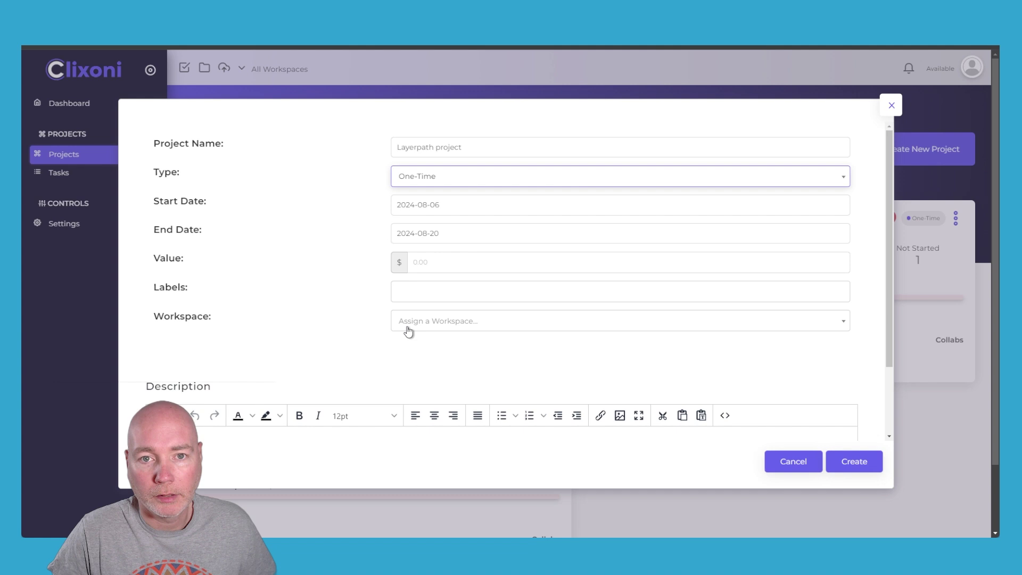
{"action": "left_click", "coordinate": [436, 266]}
{"action": "type", "text": "2500"}
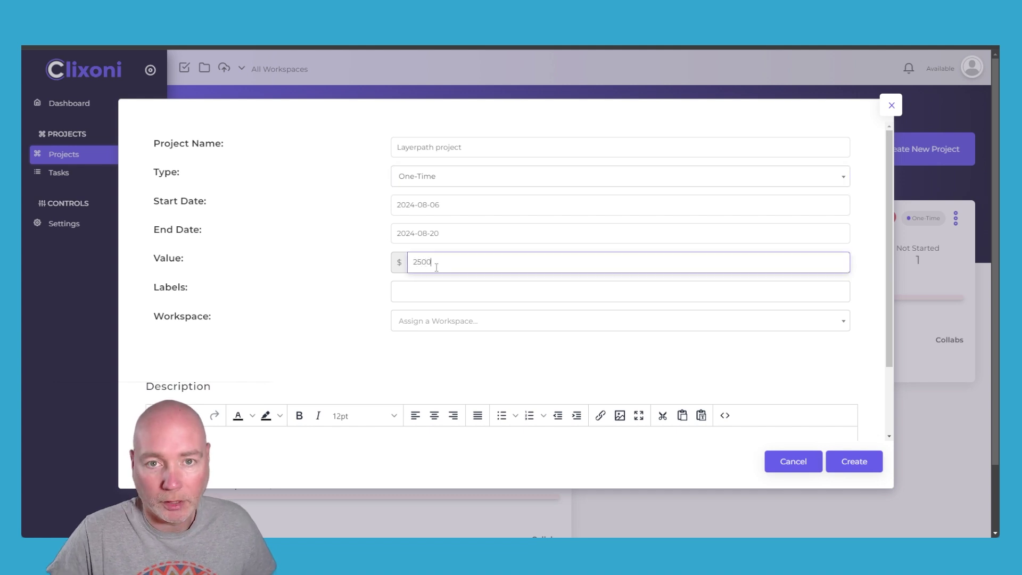
{"action": "left_click", "coordinate": [867, 462]}
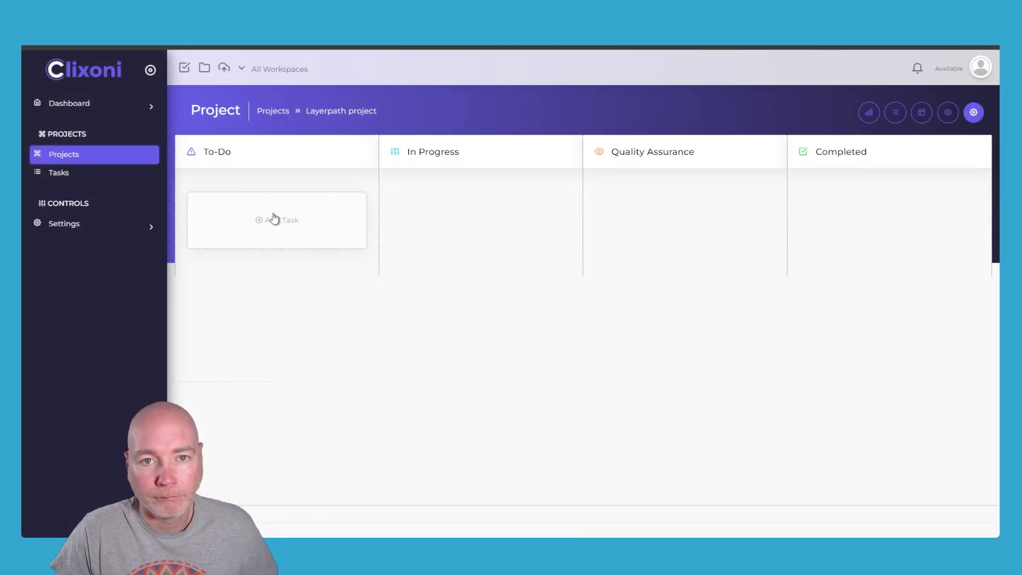
Step: Add 'task 1' to Layerpath project with end date August 30, 2024
{"action": "left_click", "coordinate": [274, 216]}
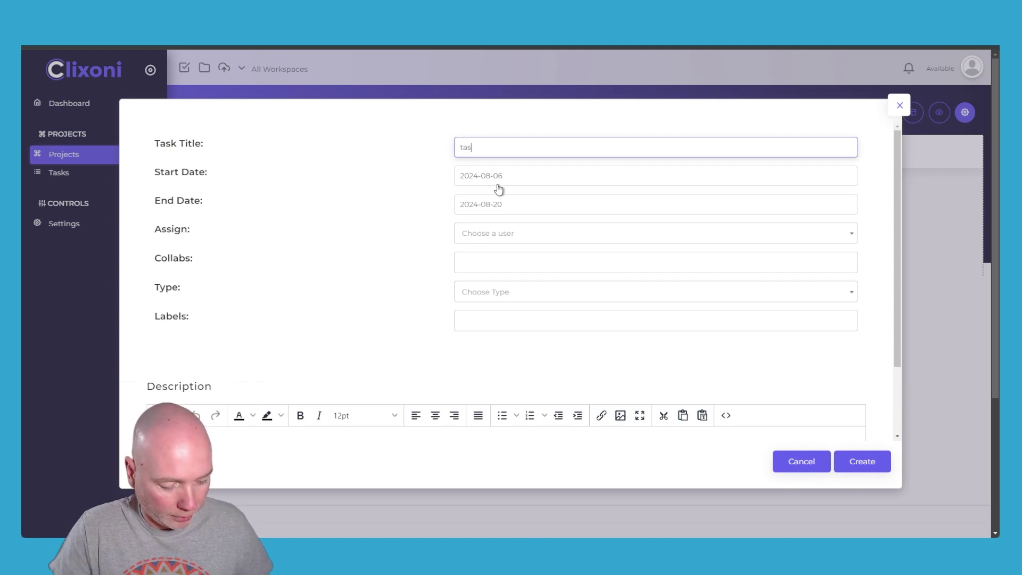
{"action": "type", "text": "task 1"}
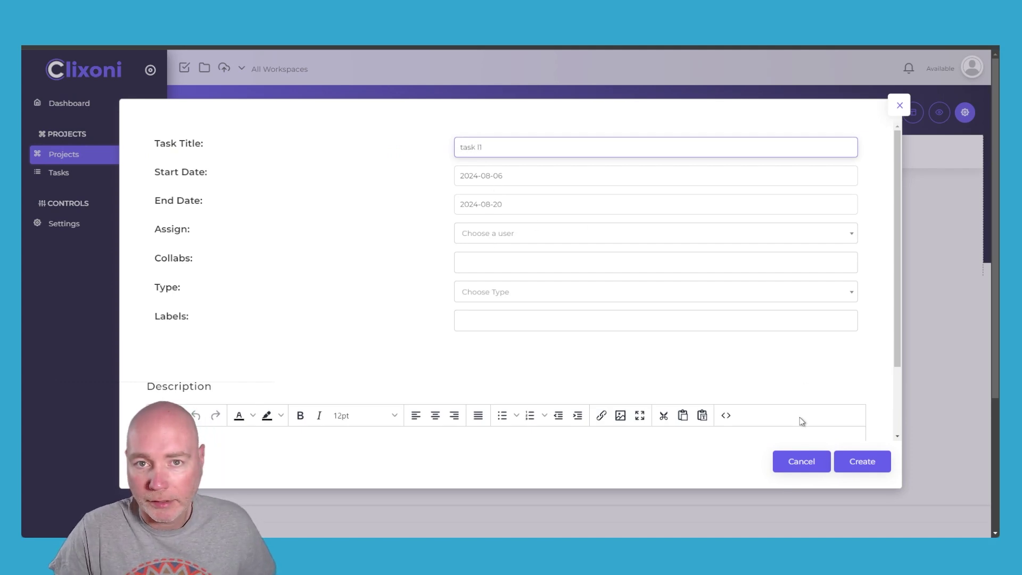
{"action": "left_click", "coordinate": [512, 181]}
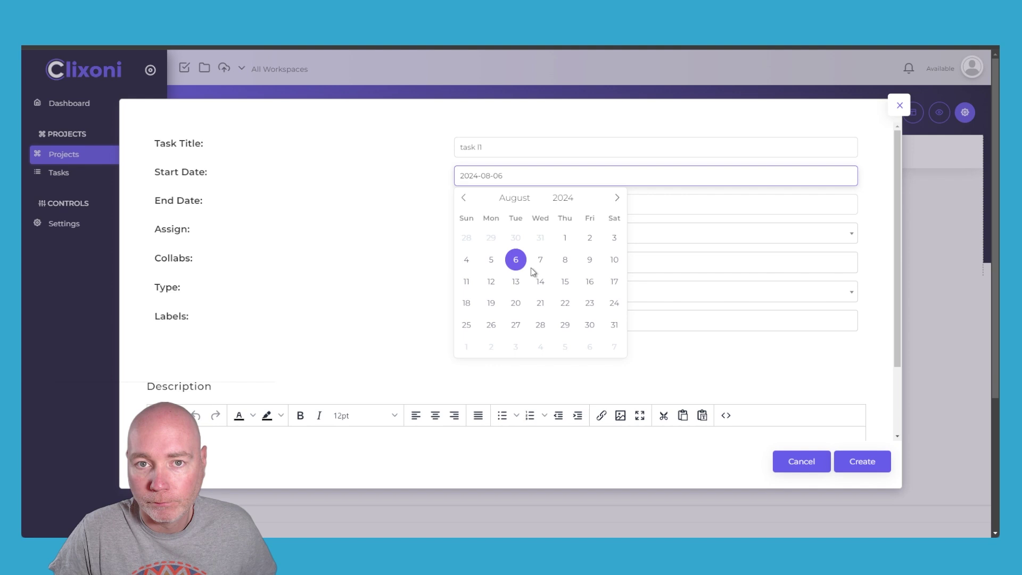
{"action": "left_click", "coordinate": [686, 211]}
{"action": "left_click", "coordinate": [589, 353]}
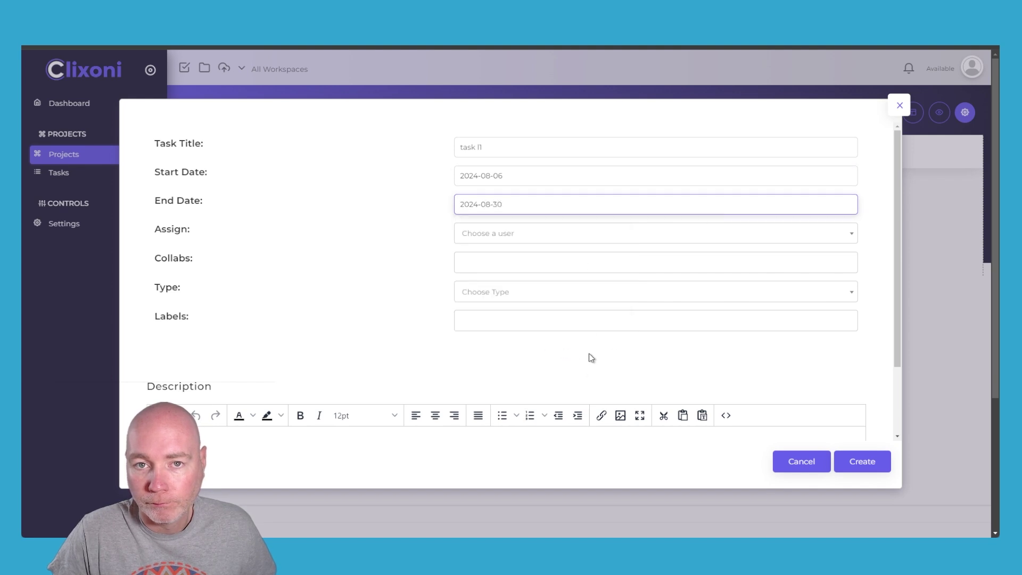
{"action": "left_click", "coordinate": [871, 465]}
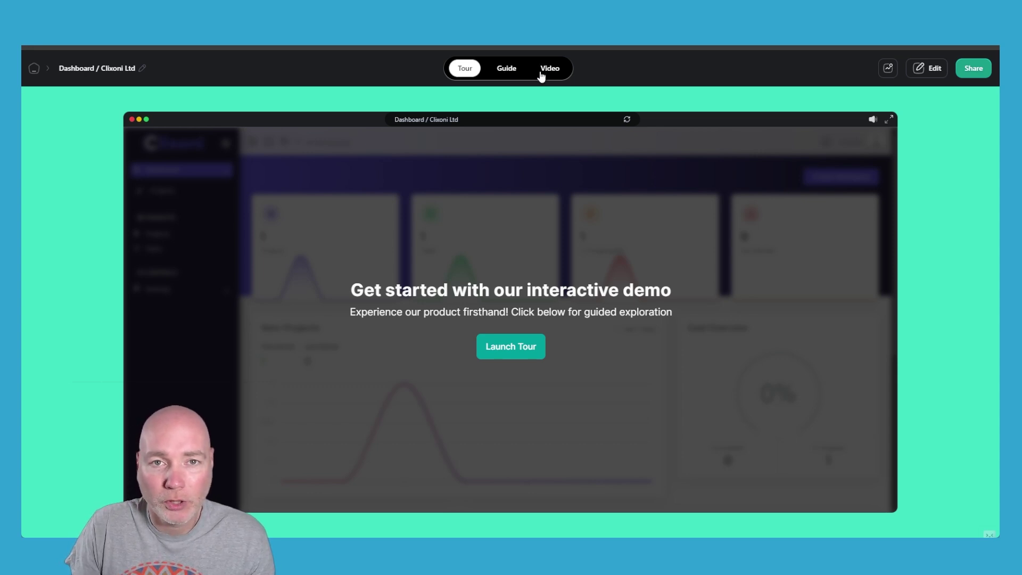
Step: Launch the tour and advance through Projects, new-project form, One-Time type, value and Create steps
{"action": "left_click", "coordinate": [527, 356]}
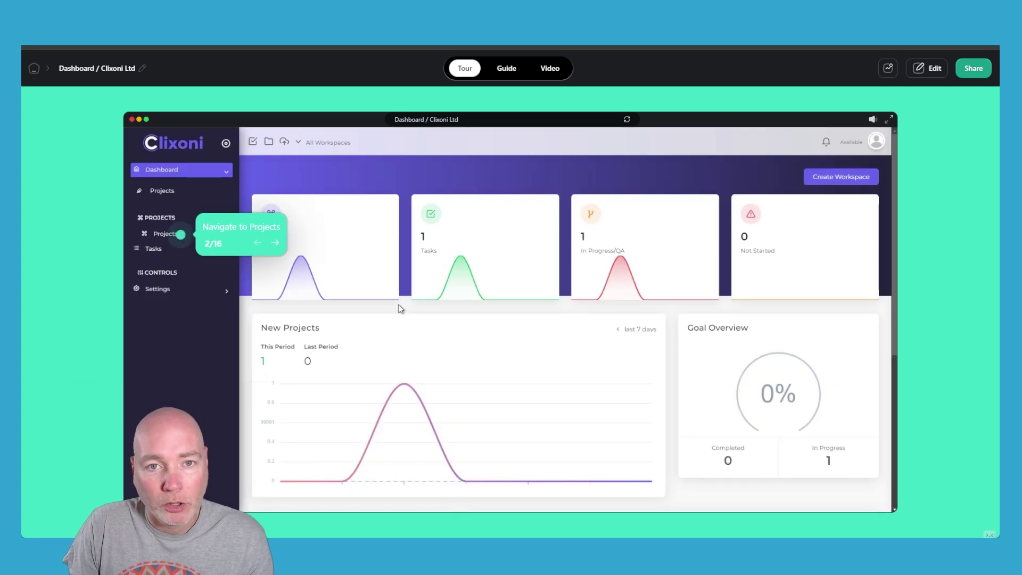
{"action": "left_click", "coordinate": [181, 236]}
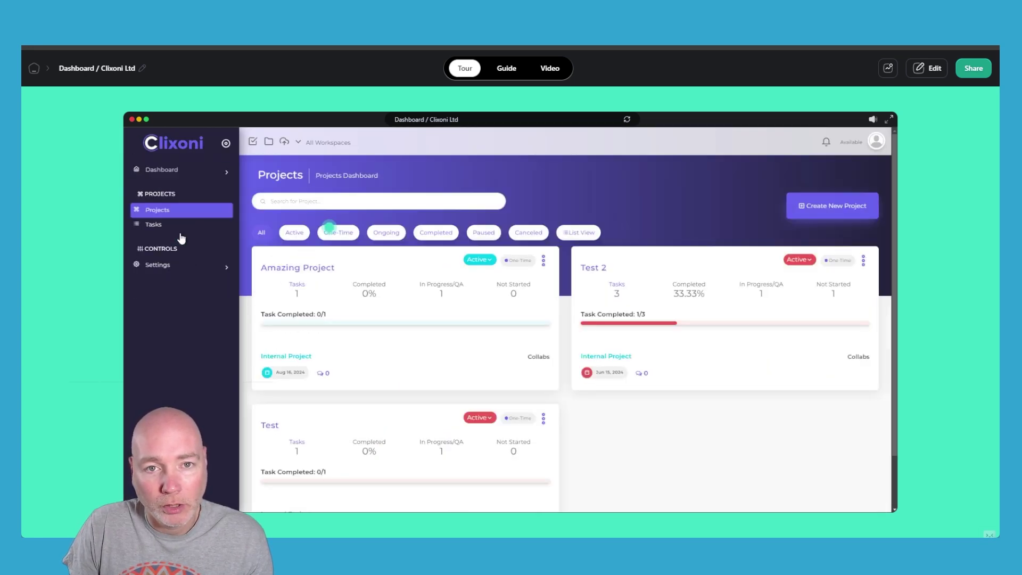
{"action": "left_click", "coordinate": [830, 205]}
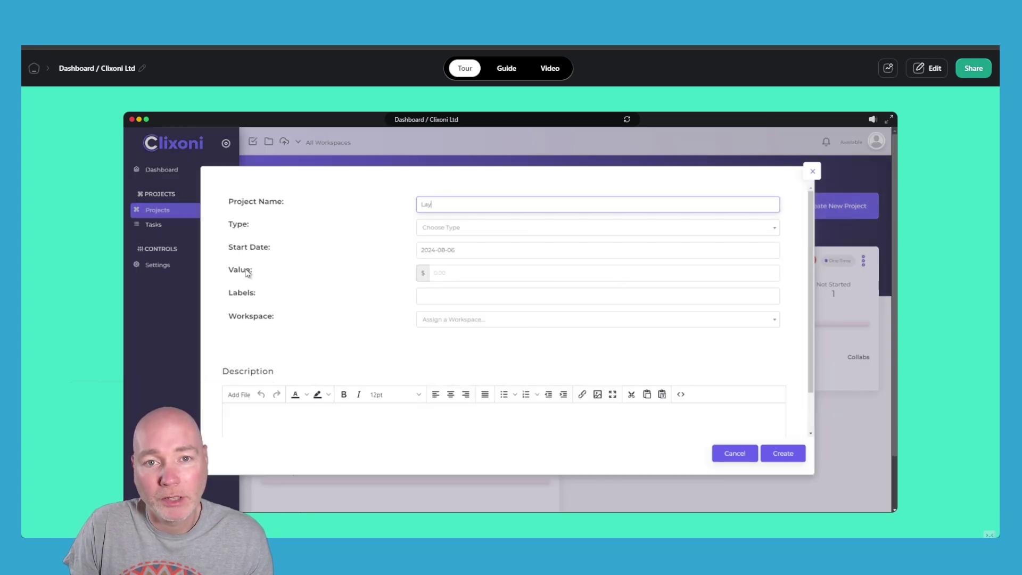
{"action": "left_click", "coordinate": [450, 224]}
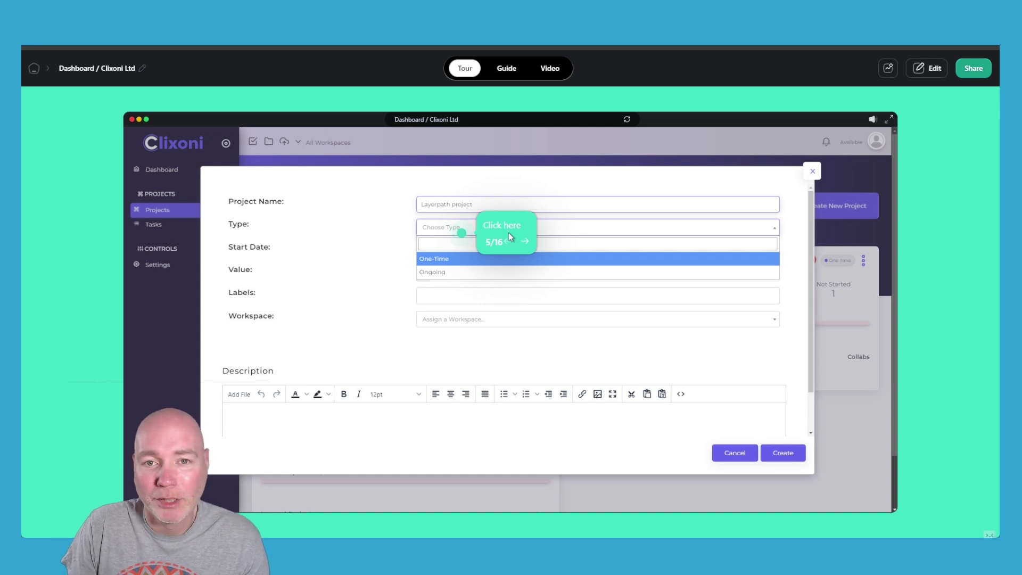
{"action": "left_click", "coordinate": [531, 244]}
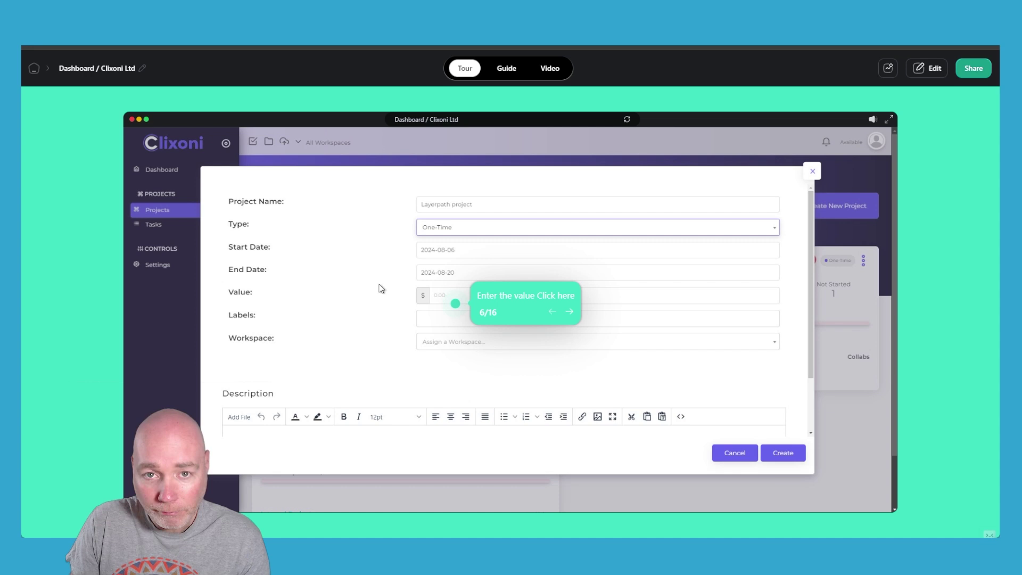
{"action": "left_click", "coordinate": [570, 311]}
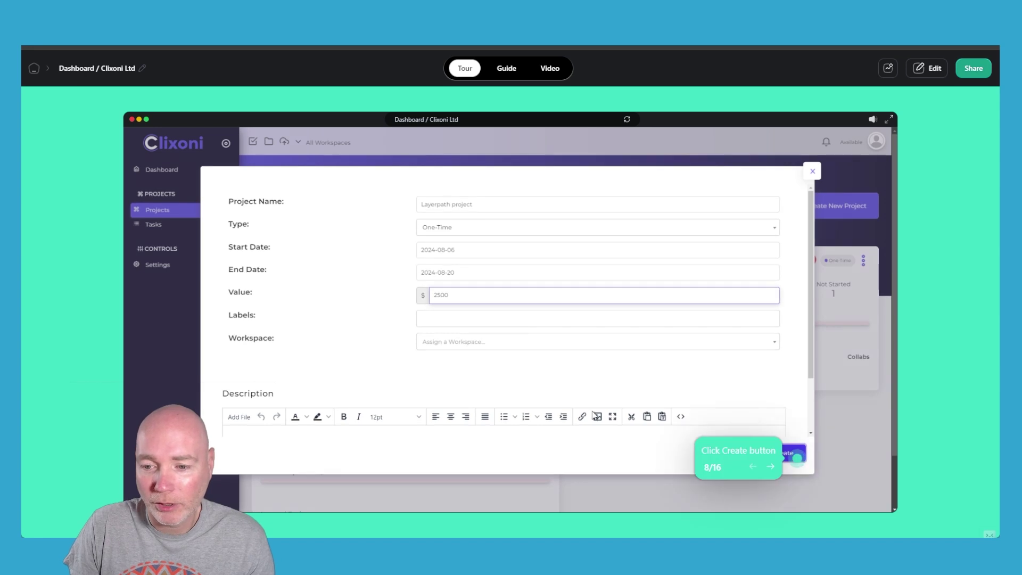
{"action": "left_click", "coordinate": [770, 467]}
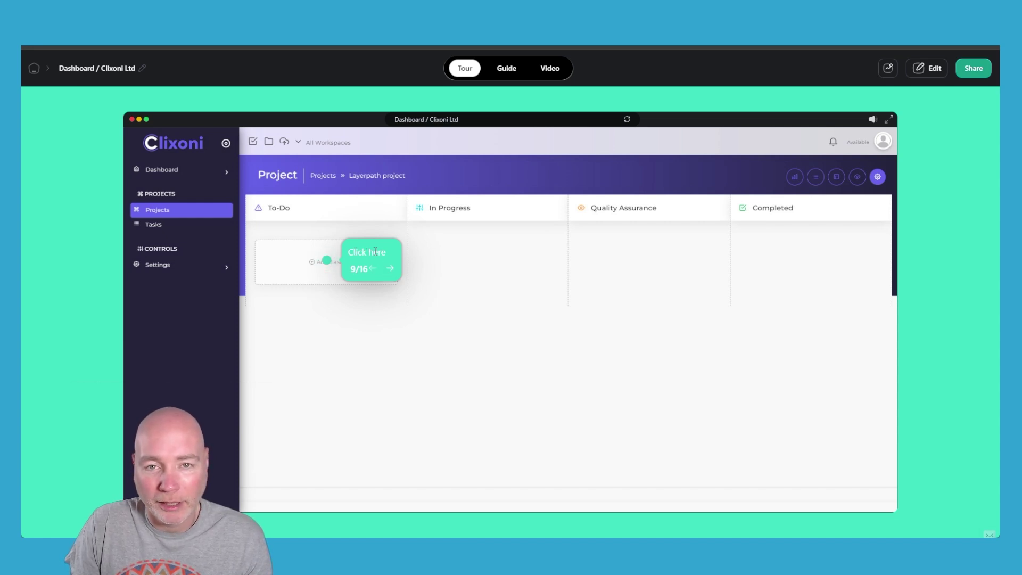
Step: Advance through the task-creation, start and end date, and Create steps to the closing screen
{"action": "left_click", "coordinate": [392, 270]}
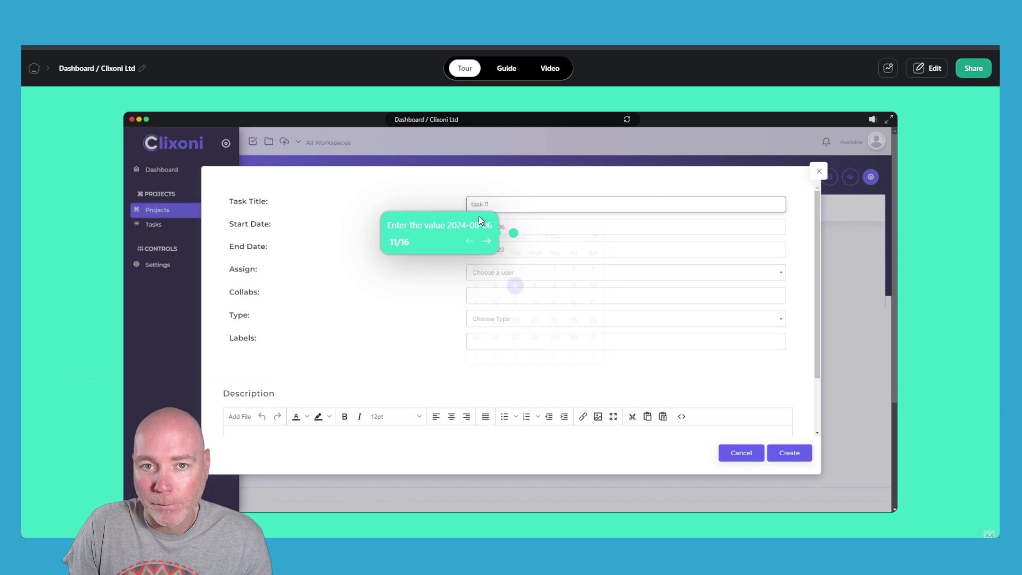
{"action": "left_click", "coordinate": [487, 241]}
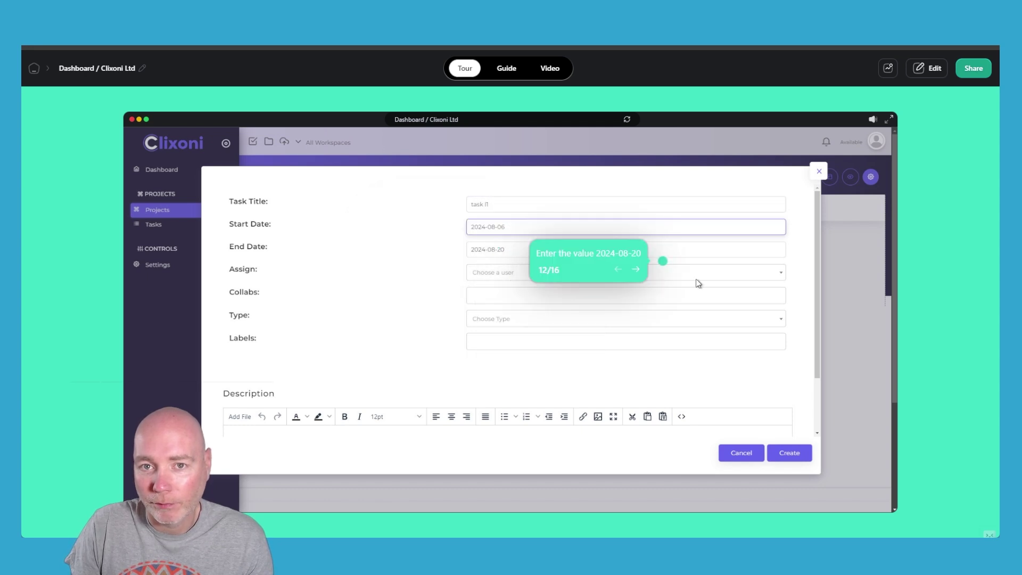
{"action": "left_click", "coordinate": [641, 275]}
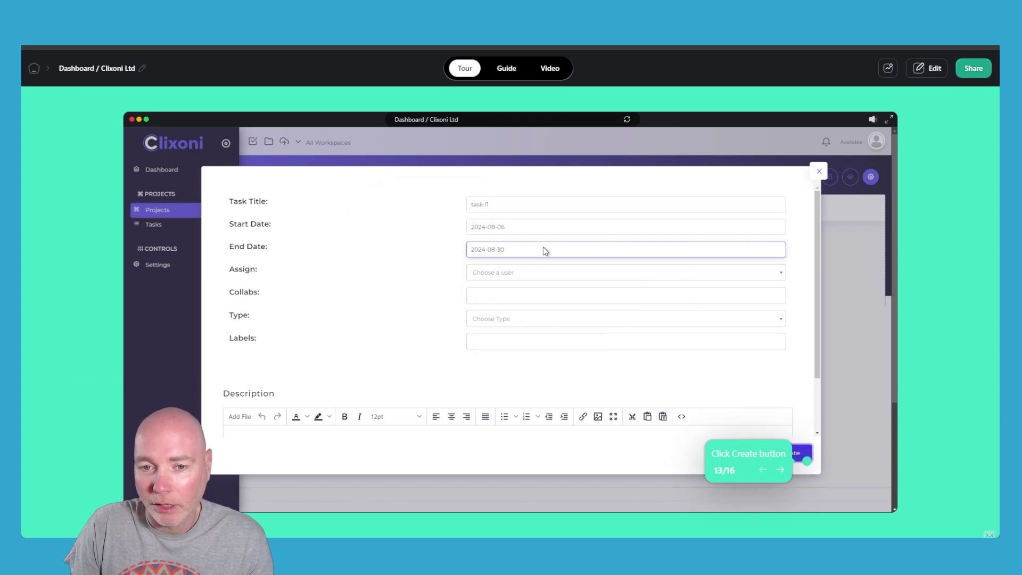
{"action": "left_click", "coordinate": [780, 469]}
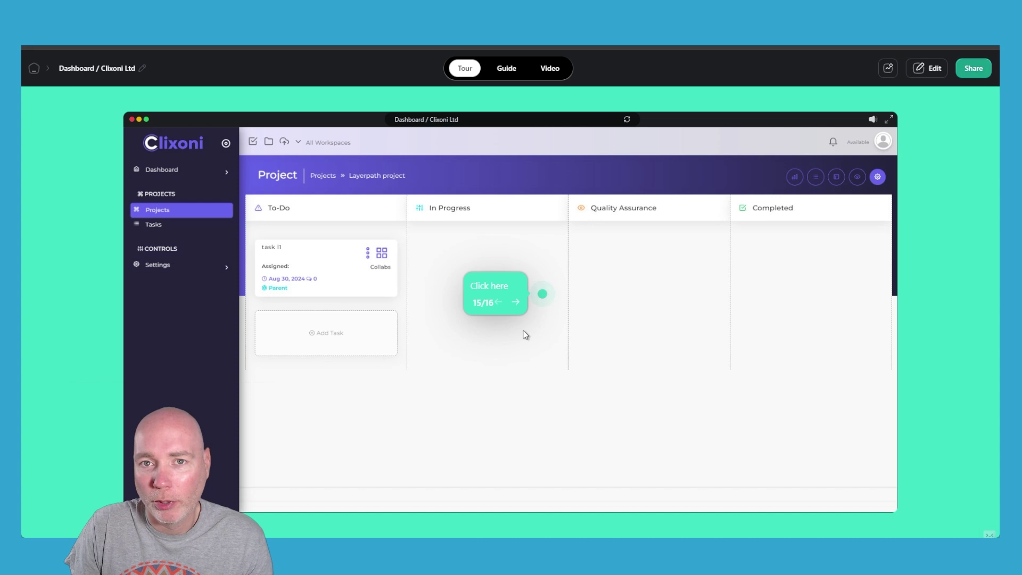
{"action": "left_click", "coordinate": [542, 294]}
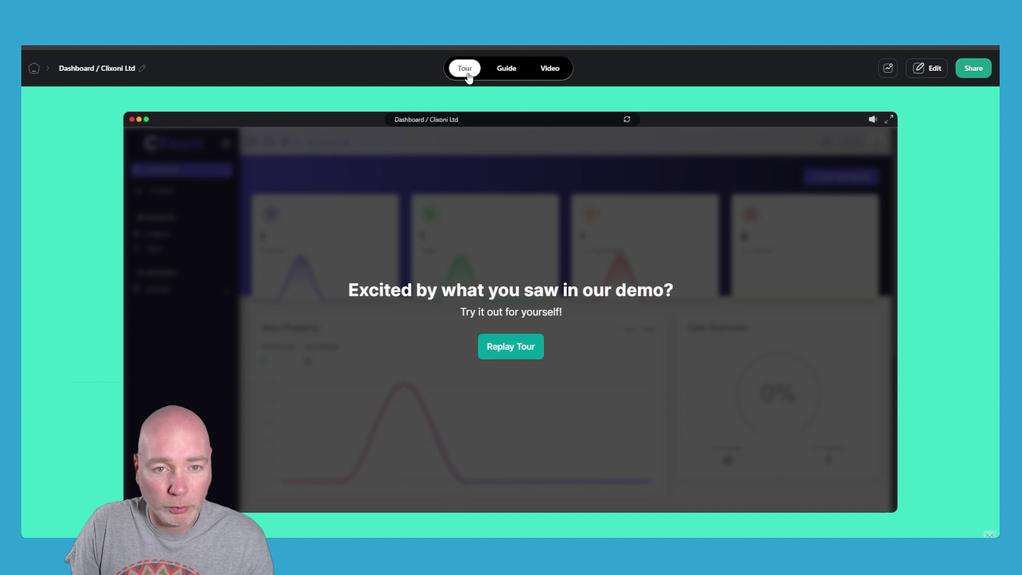
Step: Switch to the Guide view and jump through guide steps 2 to 11
{"action": "left_click", "coordinate": [507, 70]}
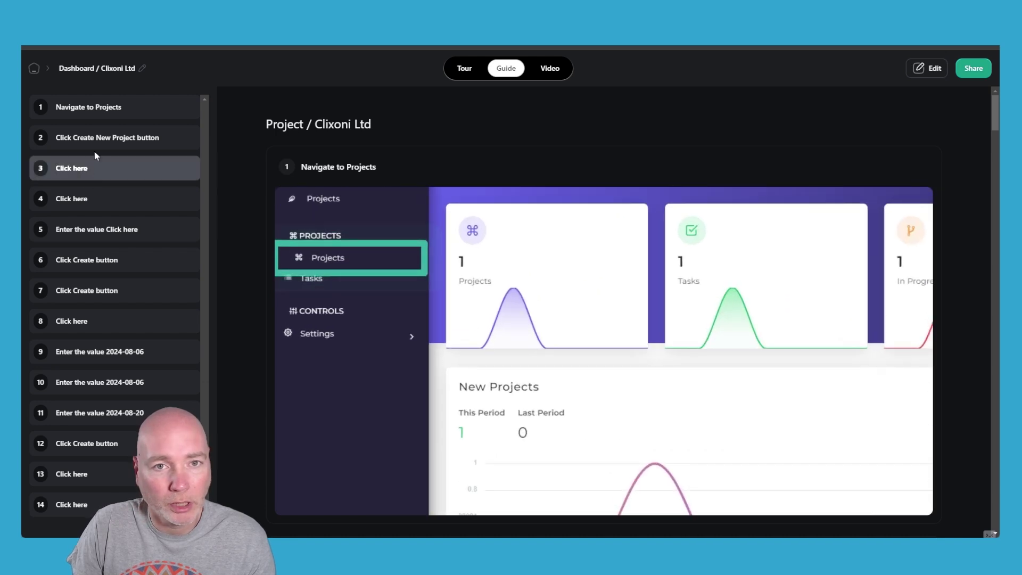
{"action": "left_click", "coordinate": [99, 136]}
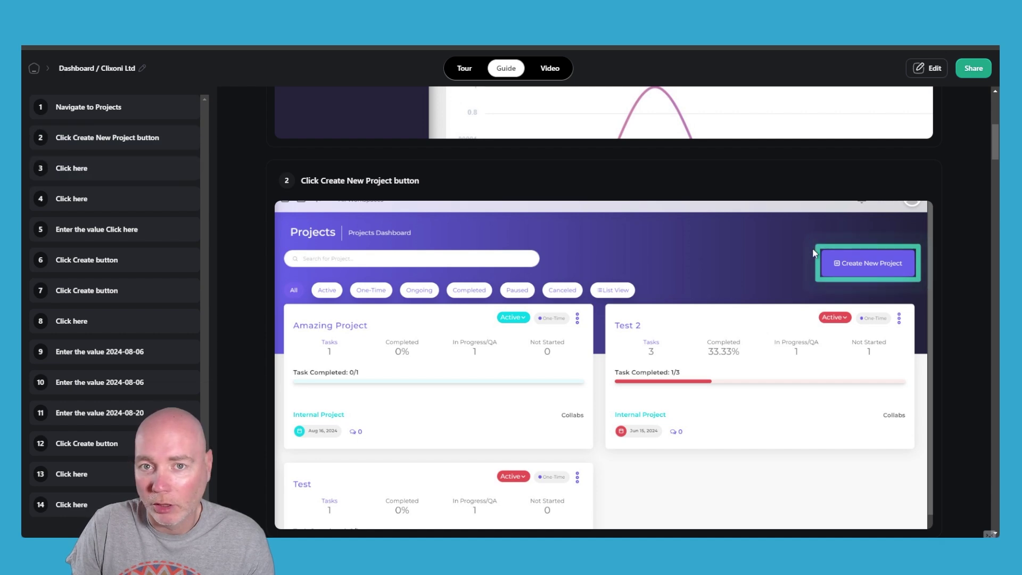
{"action": "left_click", "coordinate": [105, 169]}
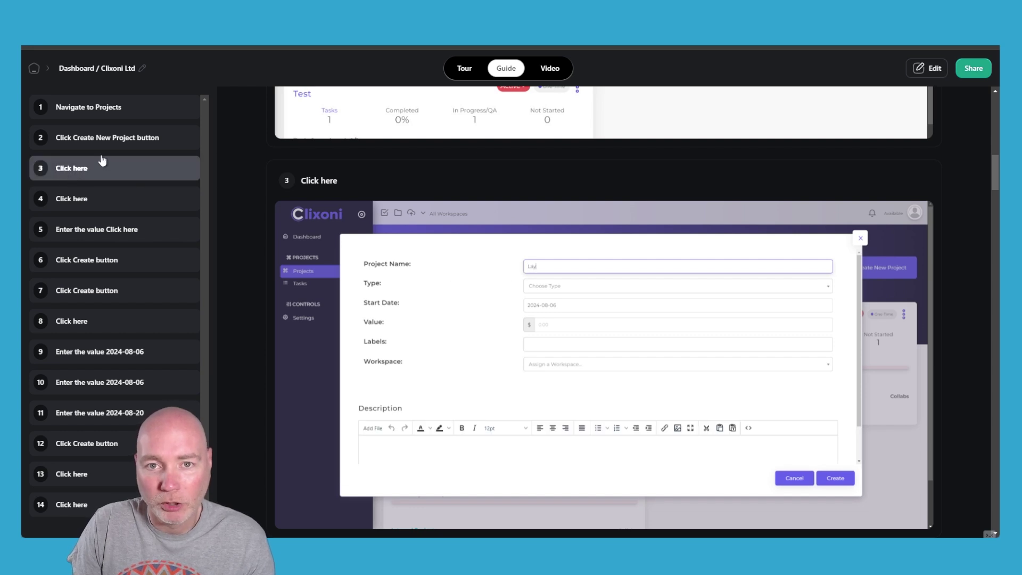
{"action": "left_click", "coordinate": [82, 200]}
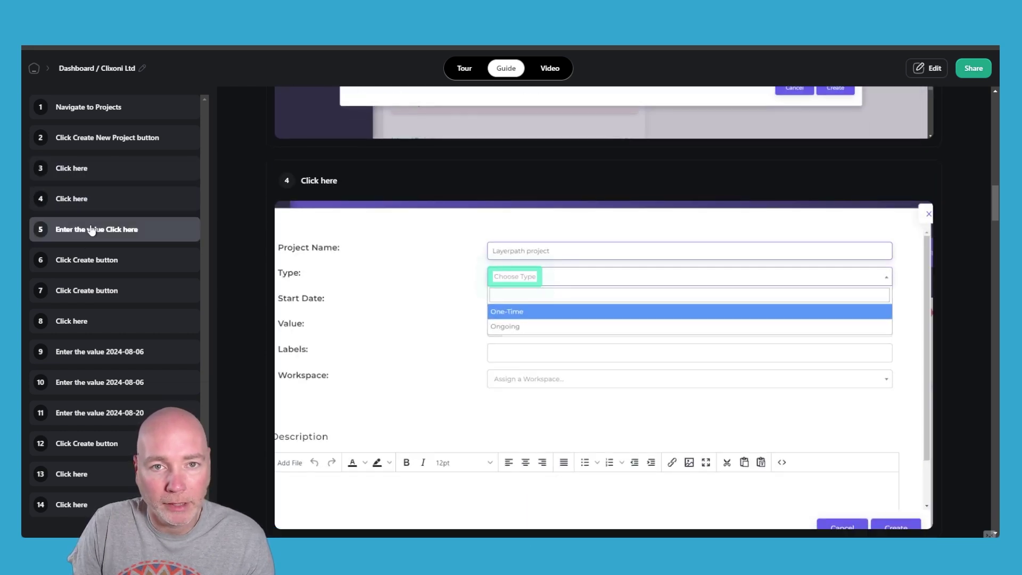
{"action": "left_click", "coordinate": [92, 230]}
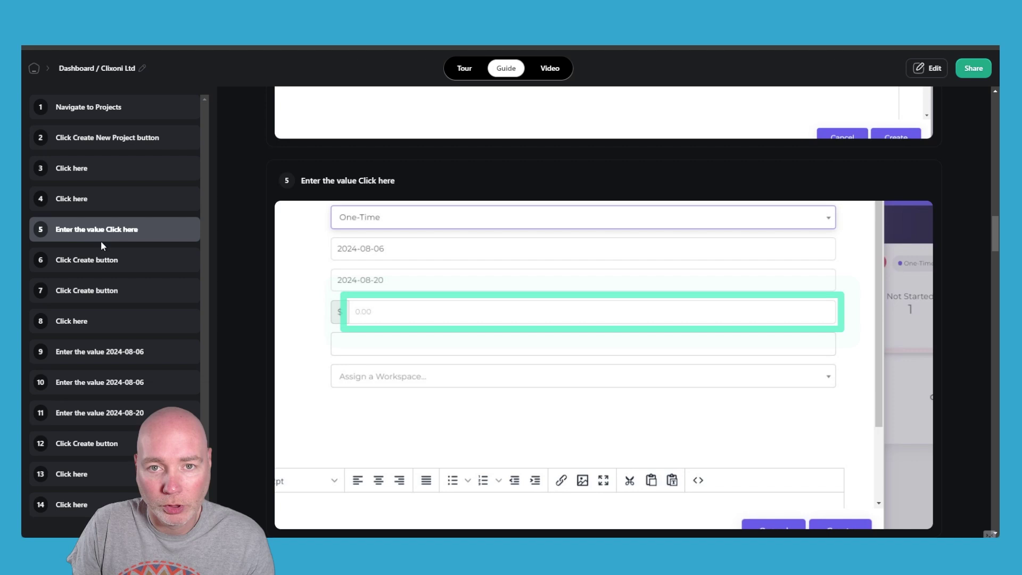
{"action": "left_click", "coordinate": [98, 291]}
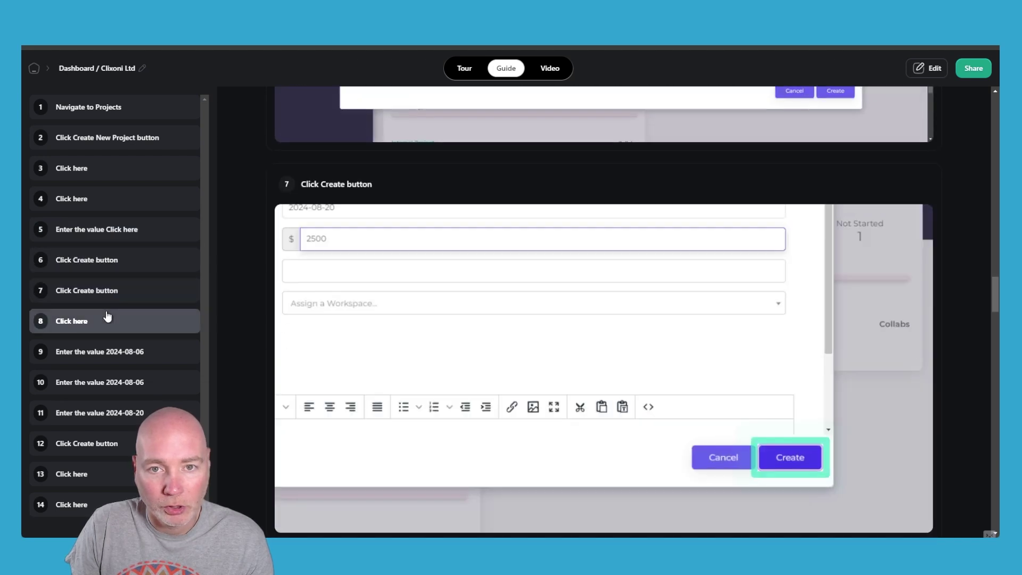
{"action": "left_click", "coordinate": [107, 316]}
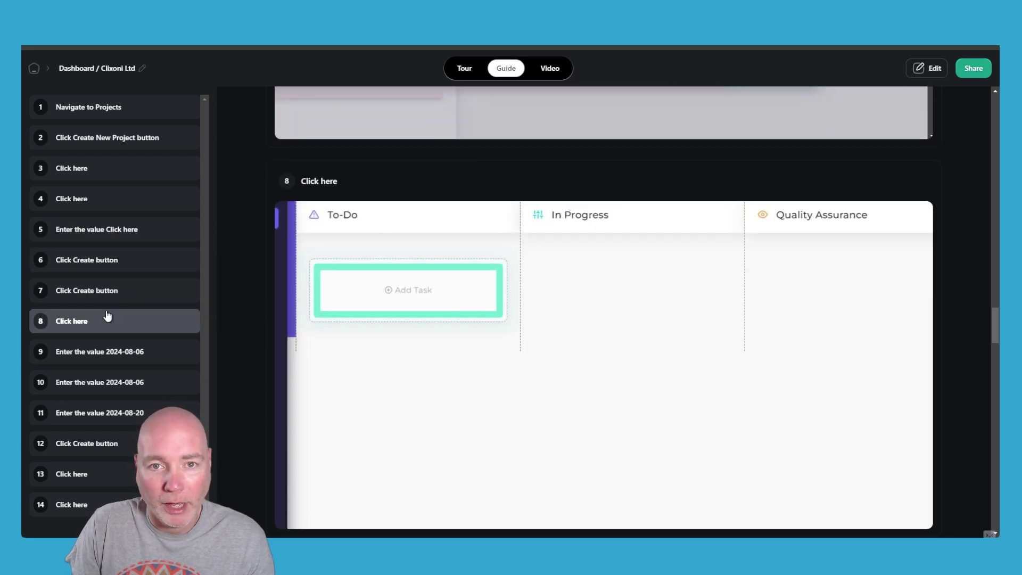
{"action": "left_click", "coordinate": [103, 358]}
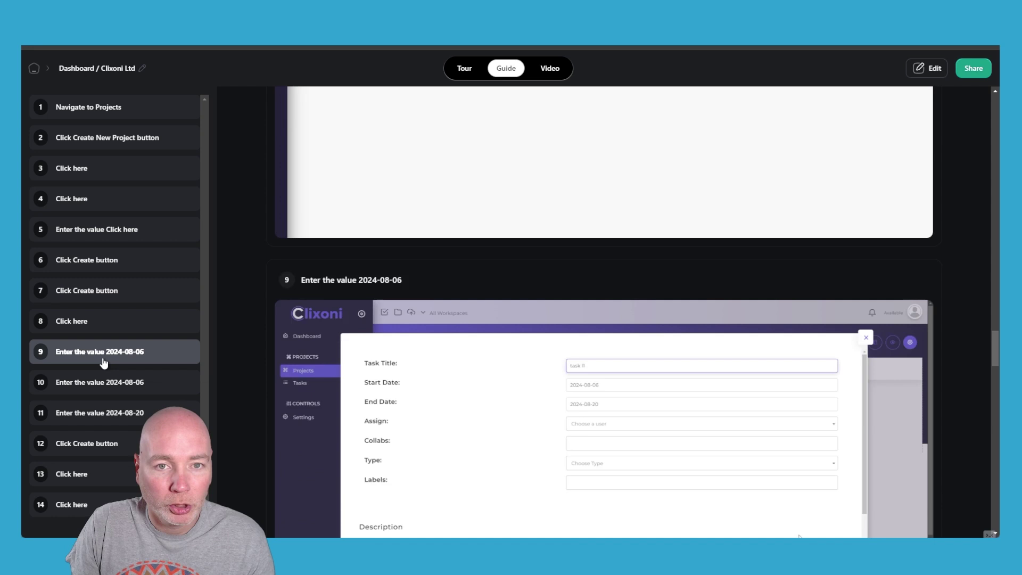
{"action": "left_click", "coordinate": [106, 383]}
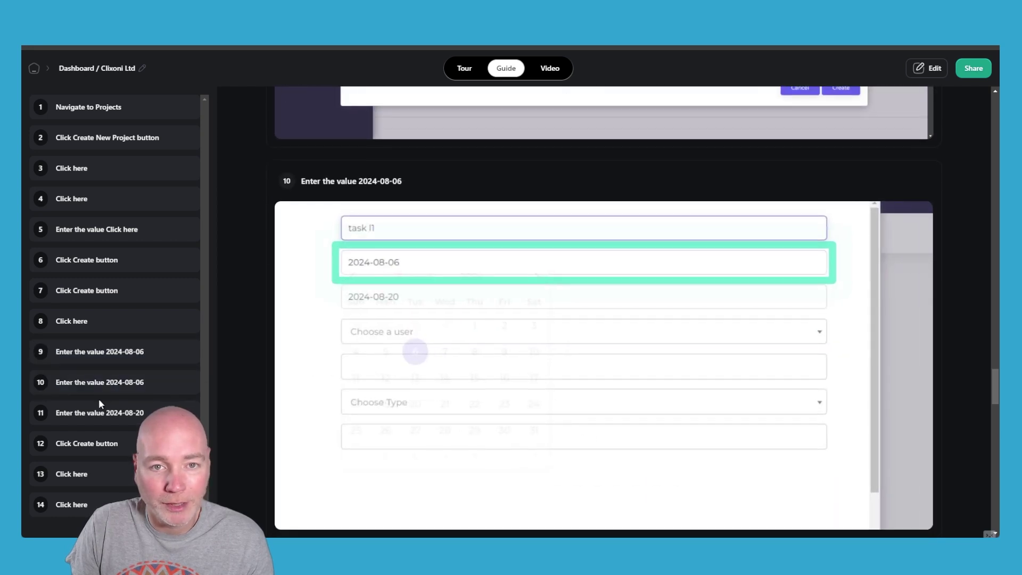
{"action": "left_click", "coordinate": [95, 414]}
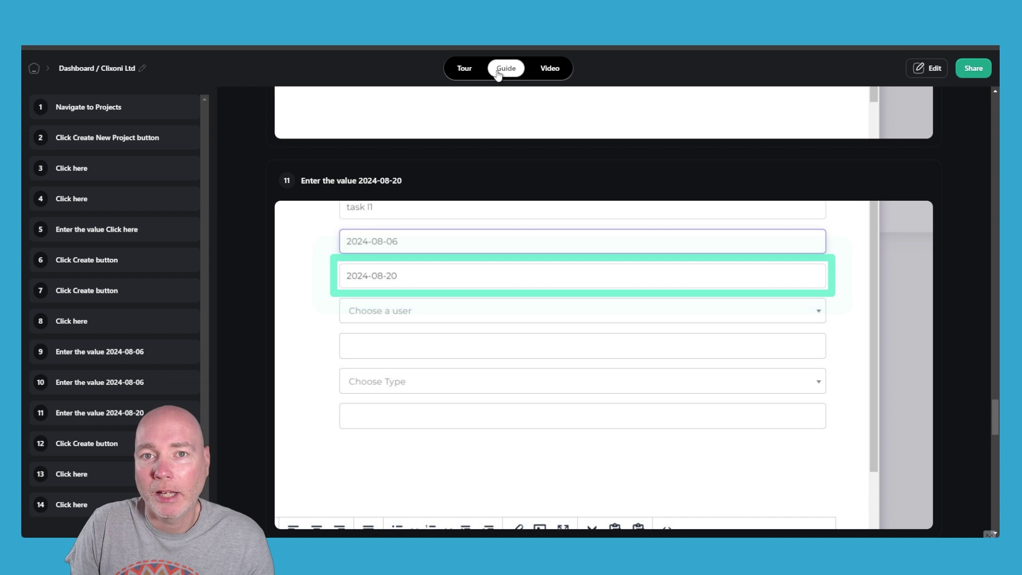
Step: Switch the demo to its Video view and let it play to the new-task form
{"action": "left_click", "coordinate": [551, 69]}
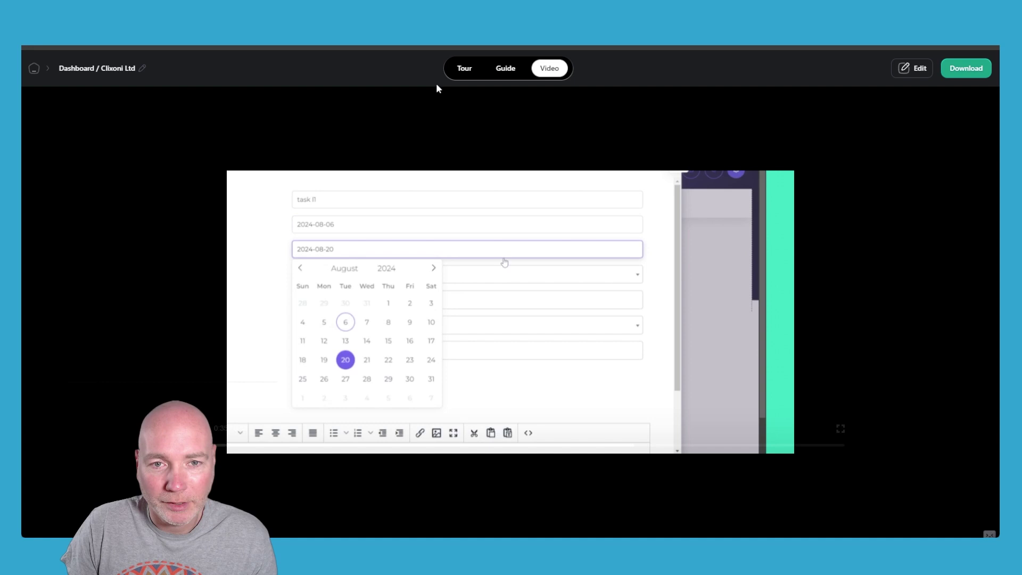
Step: In the tour editor, try font size L on the title, revert to M, then open slide 2
{"action": "left_click", "coordinate": [465, 69]}
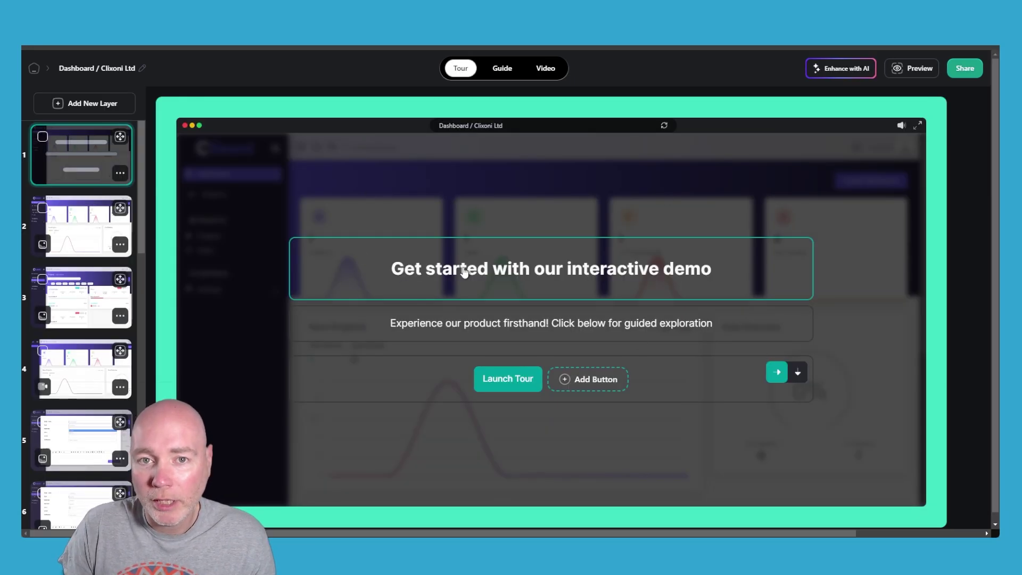
{"action": "left_click", "coordinate": [463, 269]}
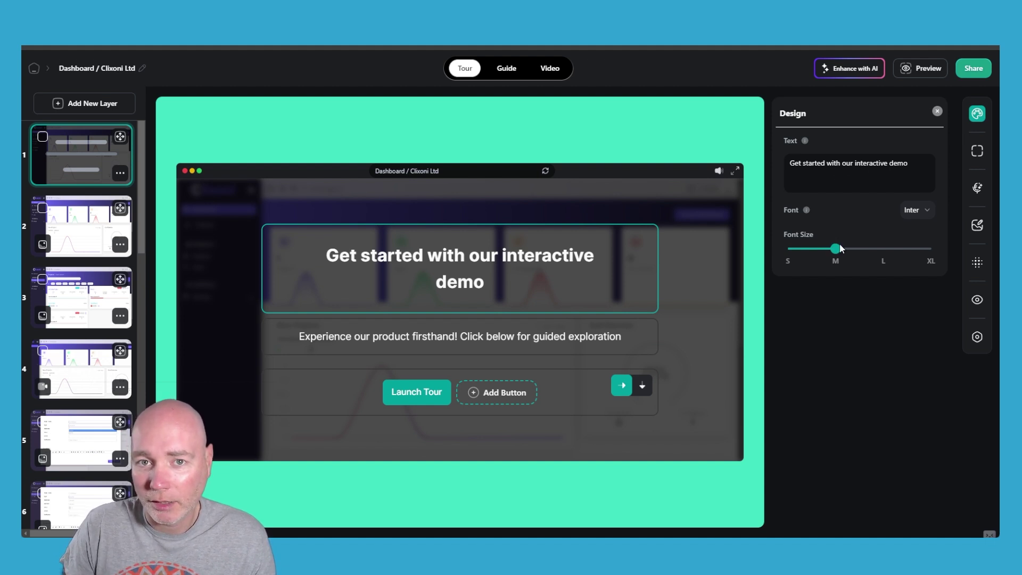
{"action": "left_click", "coordinate": [883, 256]}
{"action": "left_click", "coordinate": [832, 259]}
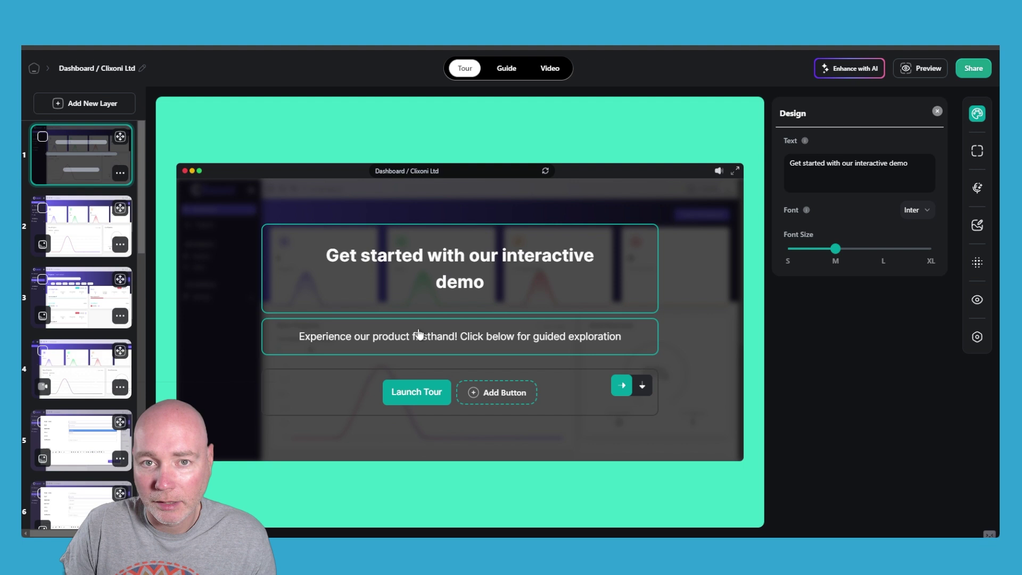
{"action": "left_click", "coordinate": [392, 345]}
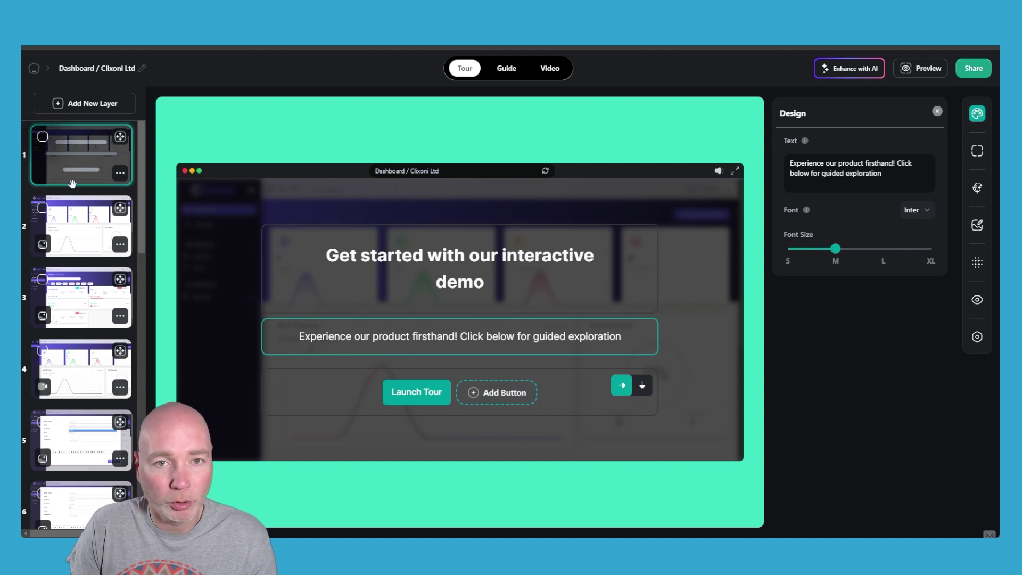
{"action": "left_click", "coordinate": [76, 230]}
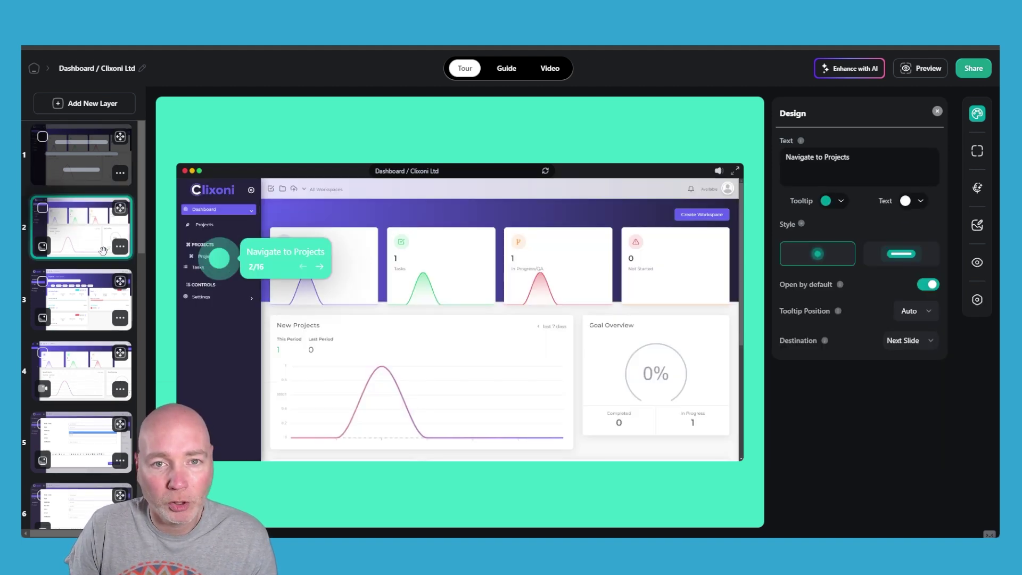
Step: Step through slides 3–5 and drag slide 5's hotspot onto the Type dropdown
{"action": "left_click", "coordinate": [100, 284]}
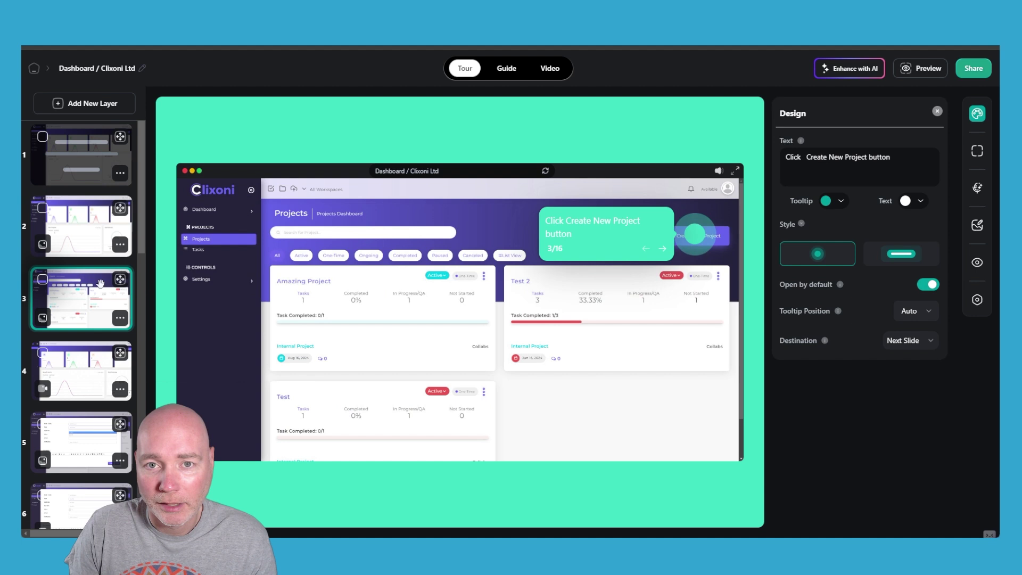
{"action": "left_click", "coordinate": [79, 368]}
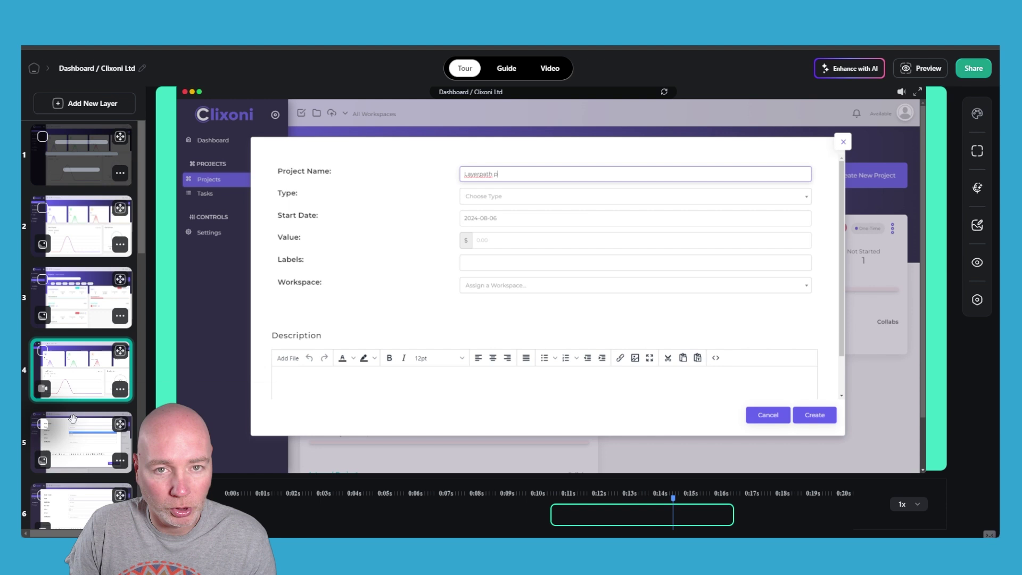
{"action": "left_click", "coordinate": [80, 448]}
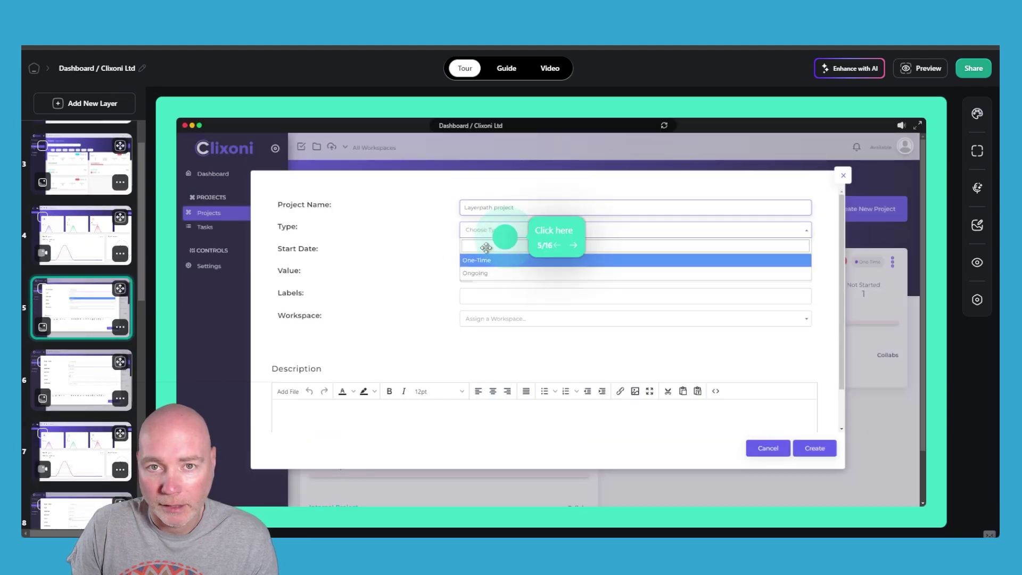
{"action": "left_click", "coordinate": [553, 237]}
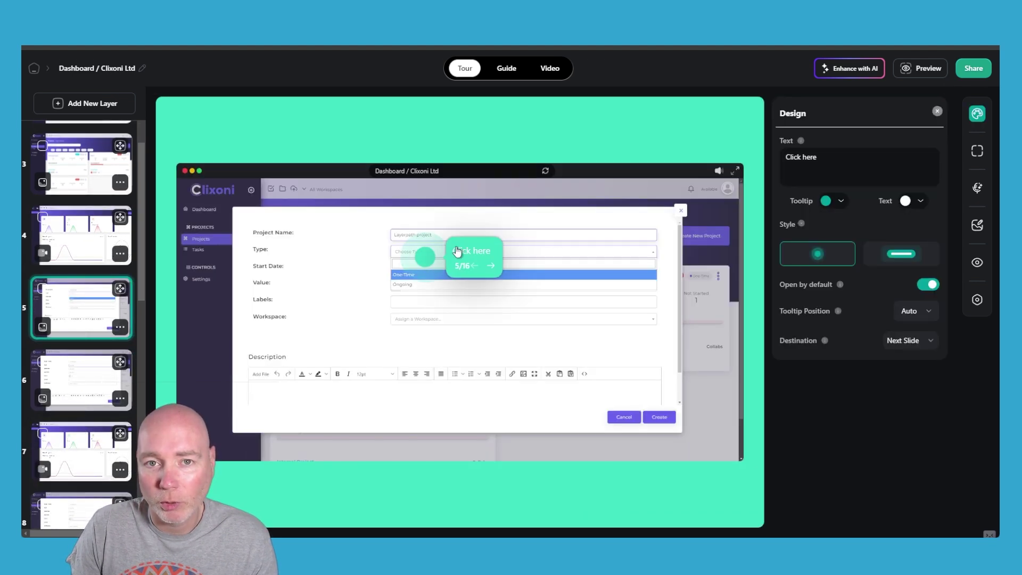
{"action": "left_click_drag", "start_coordinate": [424, 259], "coordinate": [440, 251]}
Step: Change the tooltip to 'Click to choose type of project' and apply the bar style
{"action": "double_click", "coordinate": [831, 167]}
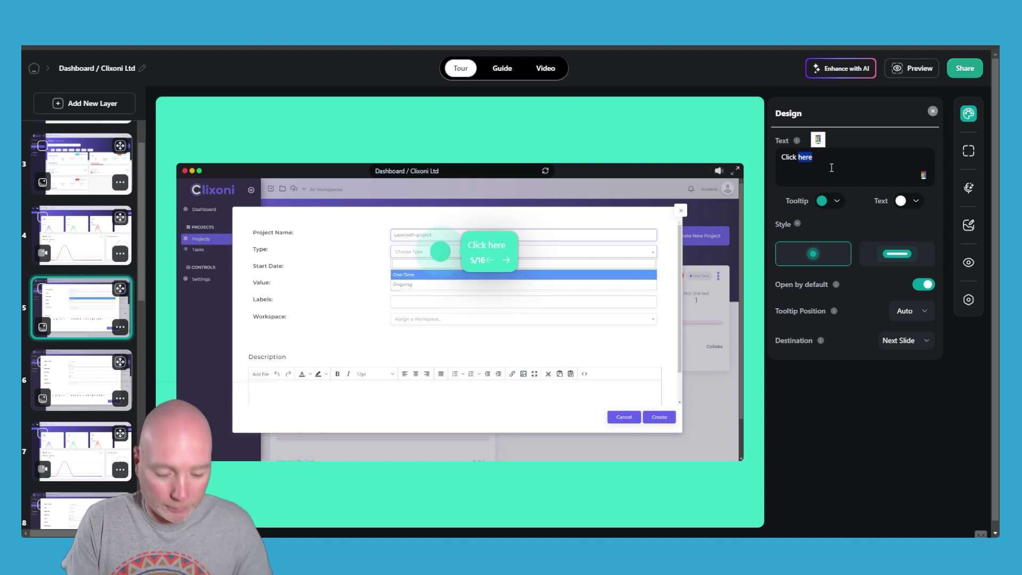
{"action": "type", "text": "ch"}
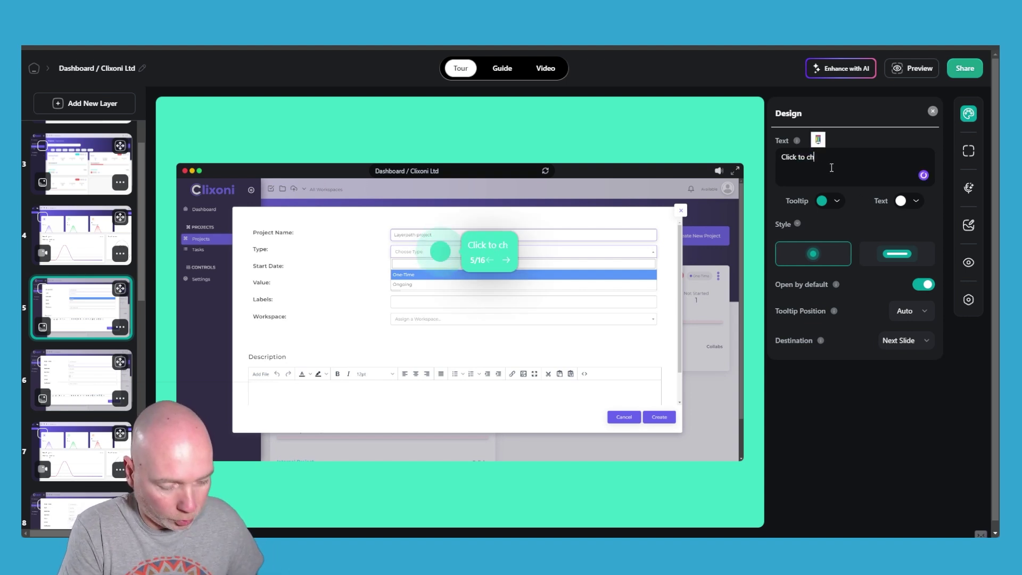
{"action": "type", "text": "oose type of project"}
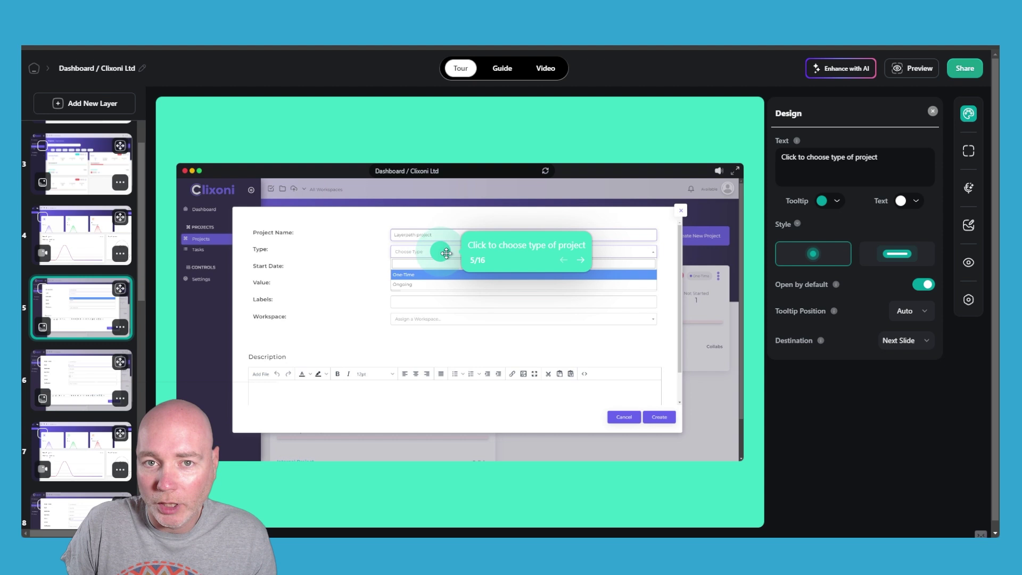
{"action": "left_click", "coordinate": [836, 201]}
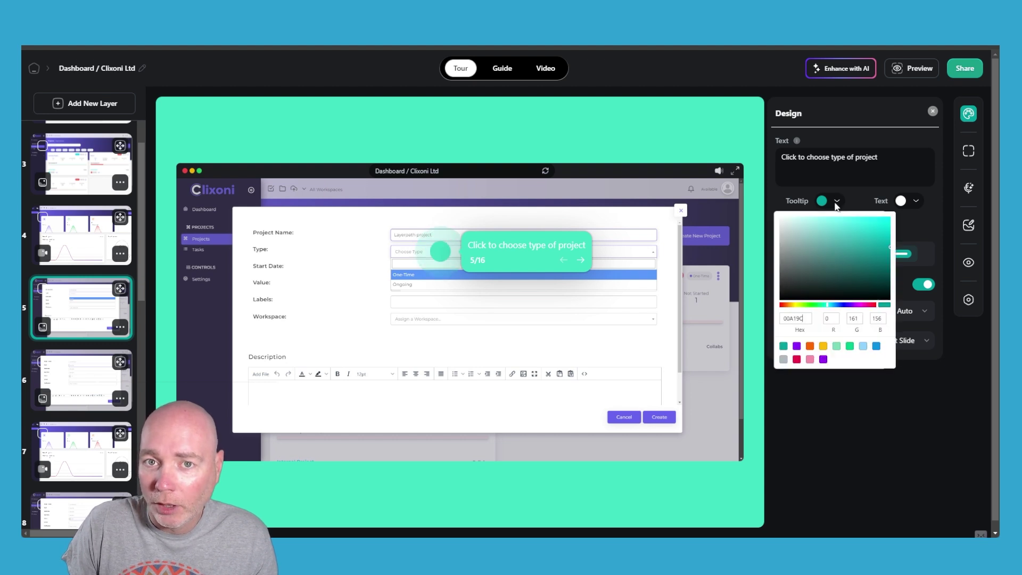
{"action": "left_click", "coordinate": [835, 204]}
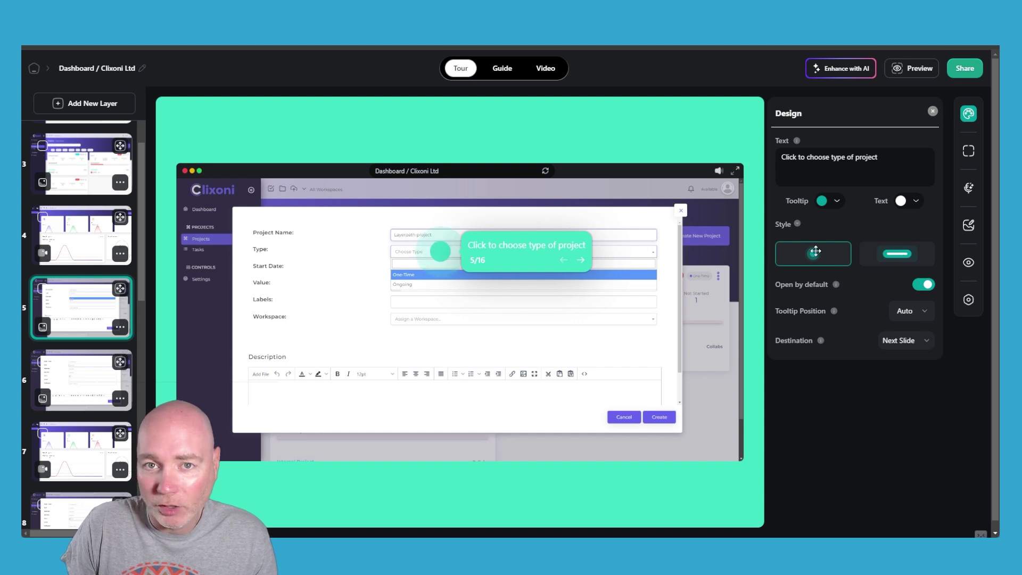
{"action": "left_click", "coordinate": [898, 255]}
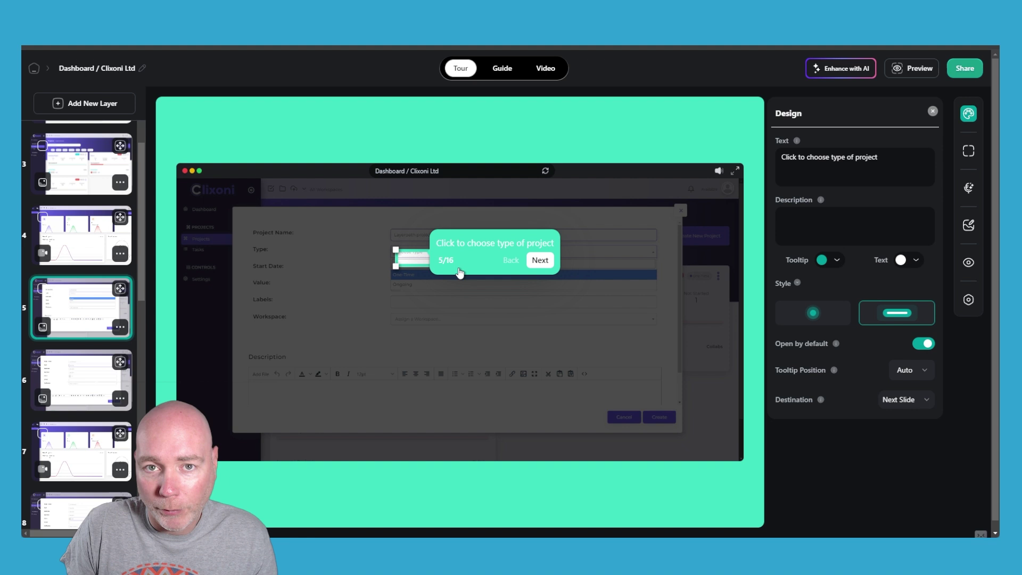
Step: Anchor step 5's hotspot on the Choose Type field and set its tooltip position to Auto
{"action": "left_click_drag", "start_coordinate": [411, 264], "coordinate": [400, 257]}
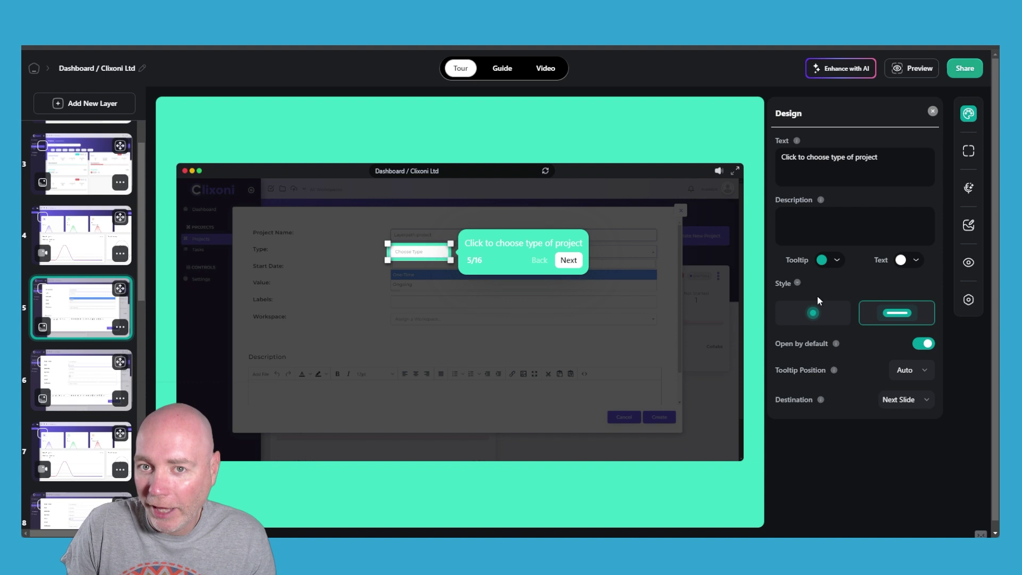
{"action": "left_click", "coordinate": [920, 372]}
{"action": "left_click", "coordinate": [907, 420]}
{"action": "left_click", "coordinate": [908, 371]}
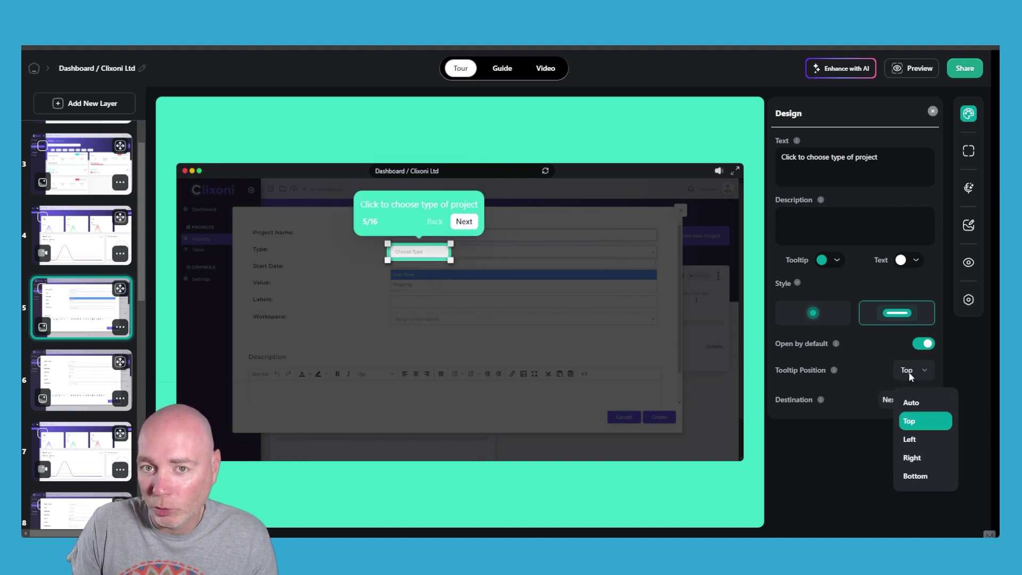
{"action": "left_click", "coordinate": [911, 458]}
{"action": "left_click", "coordinate": [909, 373]}
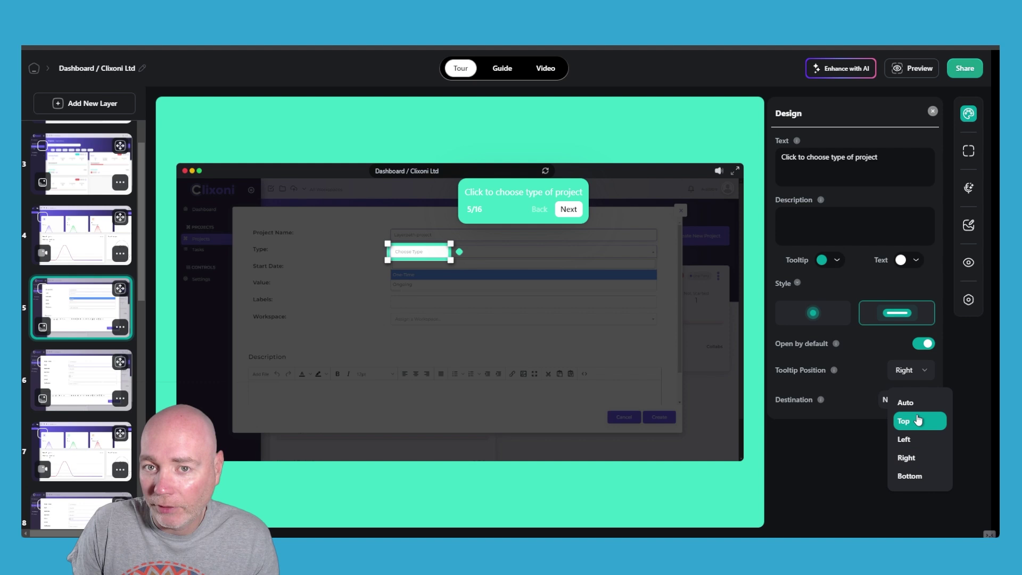
{"action": "left_click", "coordinate": [913, 403]}
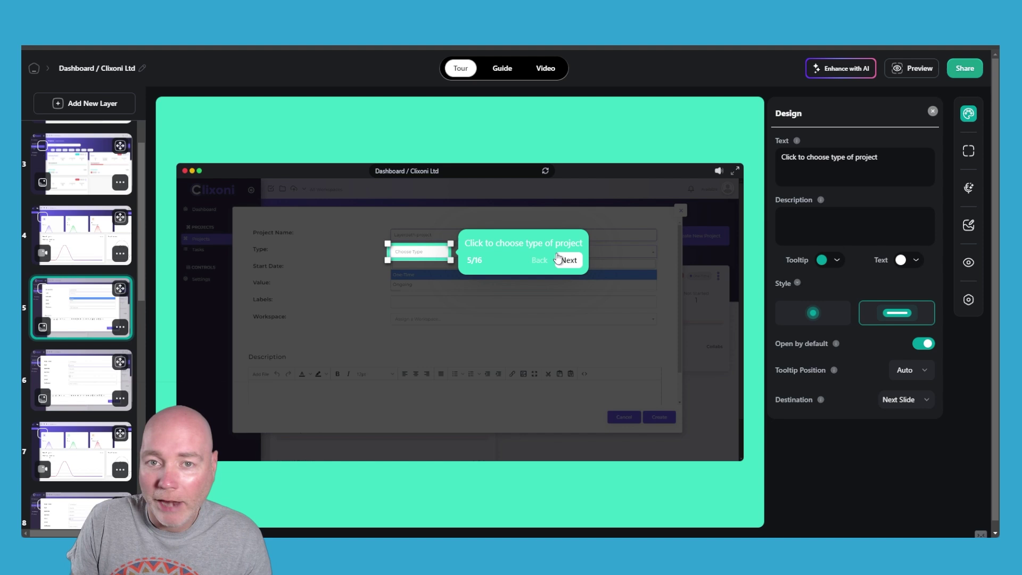
Step: Check step 5's destination options and keep it as Next Slide
{"action": "left_click", "coordinate": [906, 401]}
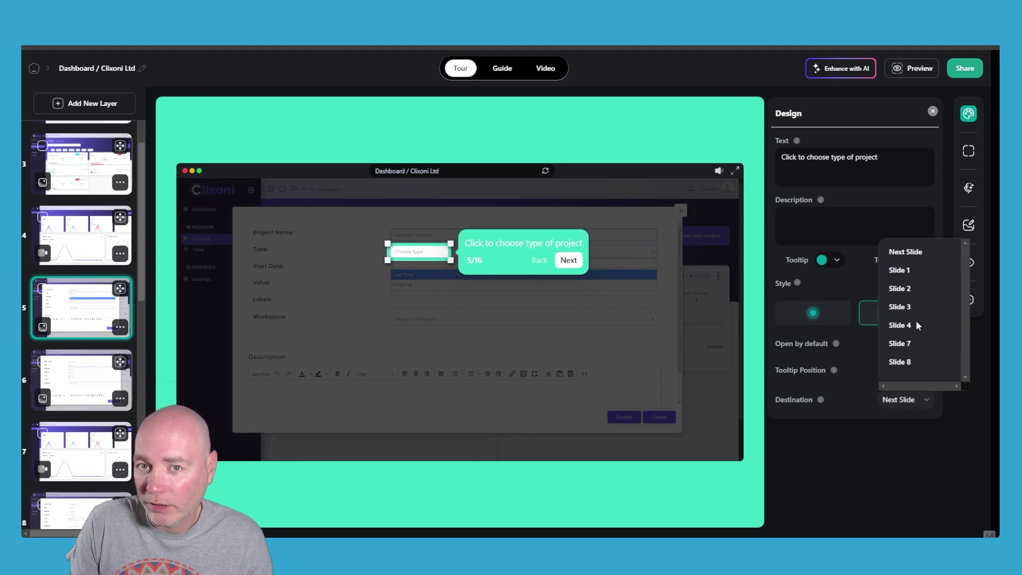
{"action": "scroll", "coordinate": [916, 323], "scroll_direction": "down", "scroll_amount": 5}
{"action": "scroll", "coordinate": [915, 321], "scroll_direction": "up", "scroll_amount": 5}
{"action": "left_click", "coordinate": [912, 445]}
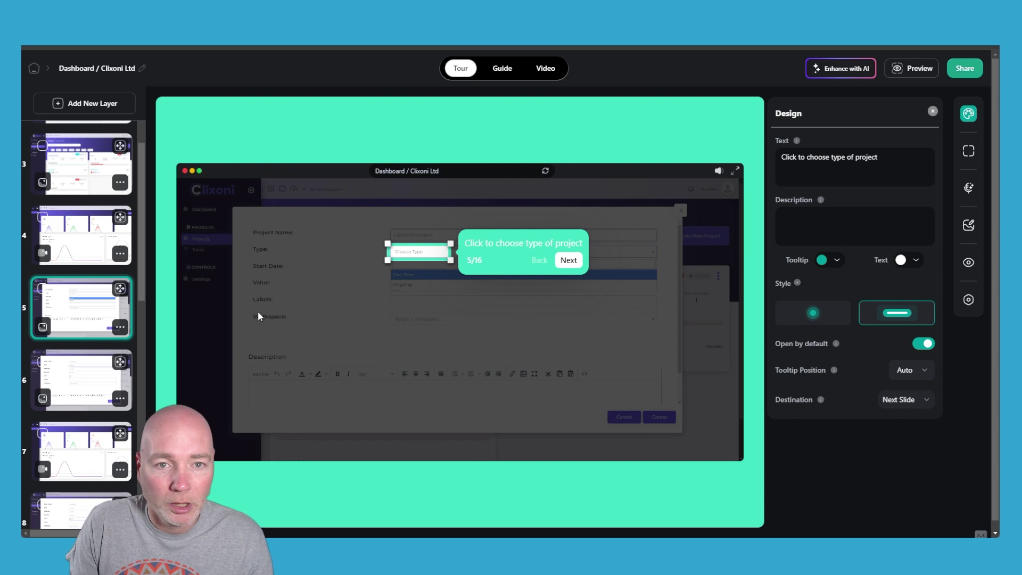
Step: Set video slide 7's playback speed to 2x
{"action": "left_click", "coordinate": [91, 387]}
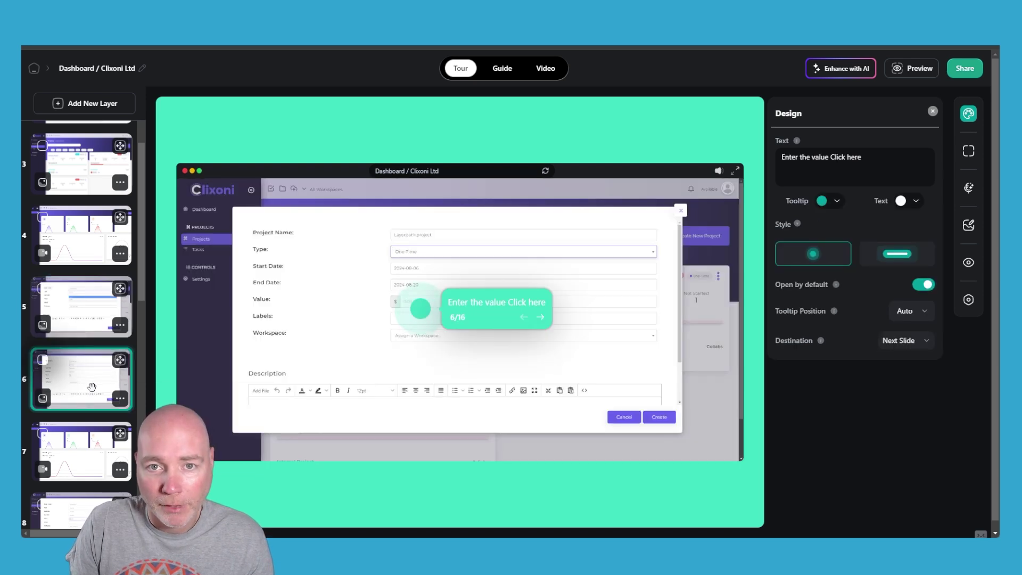
{"action": "left_click", "coordinate": [104, 466]}
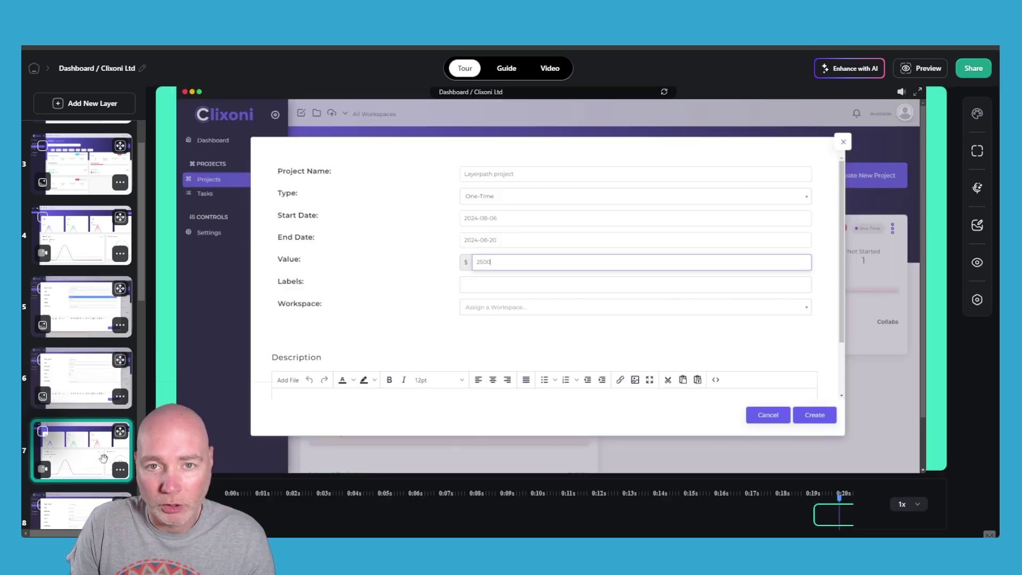
{"action": "scroll", "coordinate": [104, 458], "scroll_direction": "down", "scroll_amount": 3}
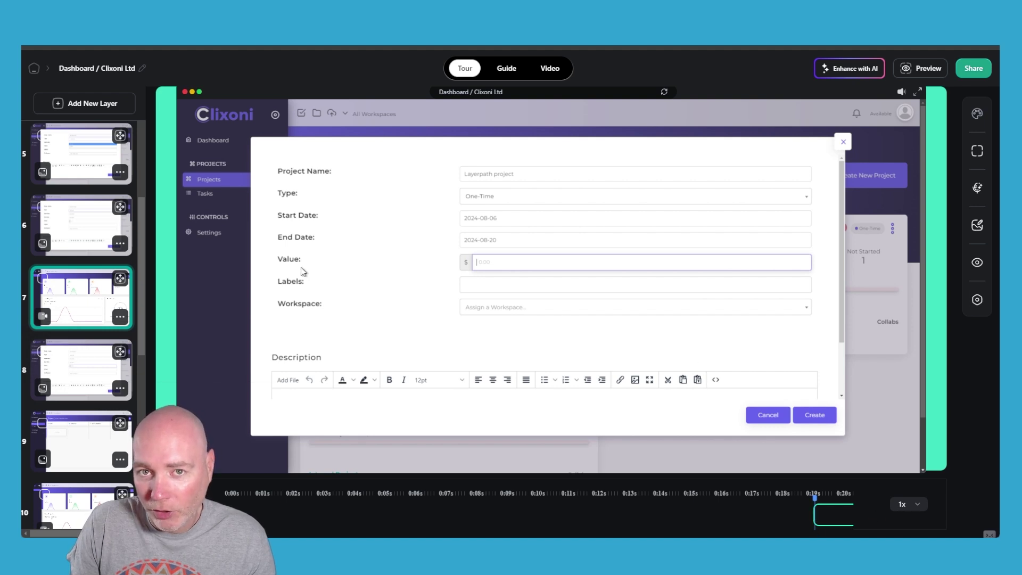
{"action": "left_click", "coordinate": [915, 505]}
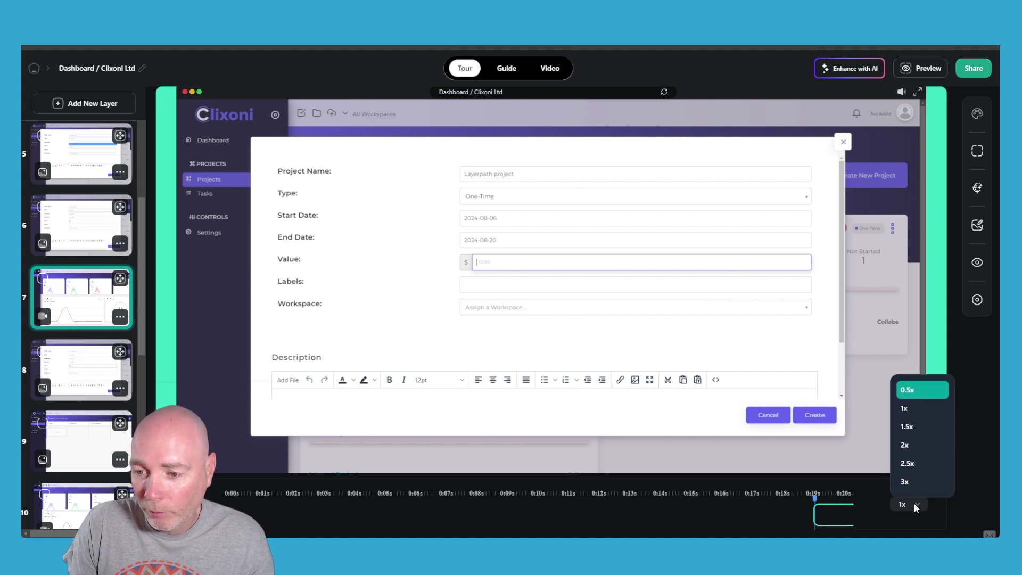
{"action": "left_click", "coordinate": [911, 446]}
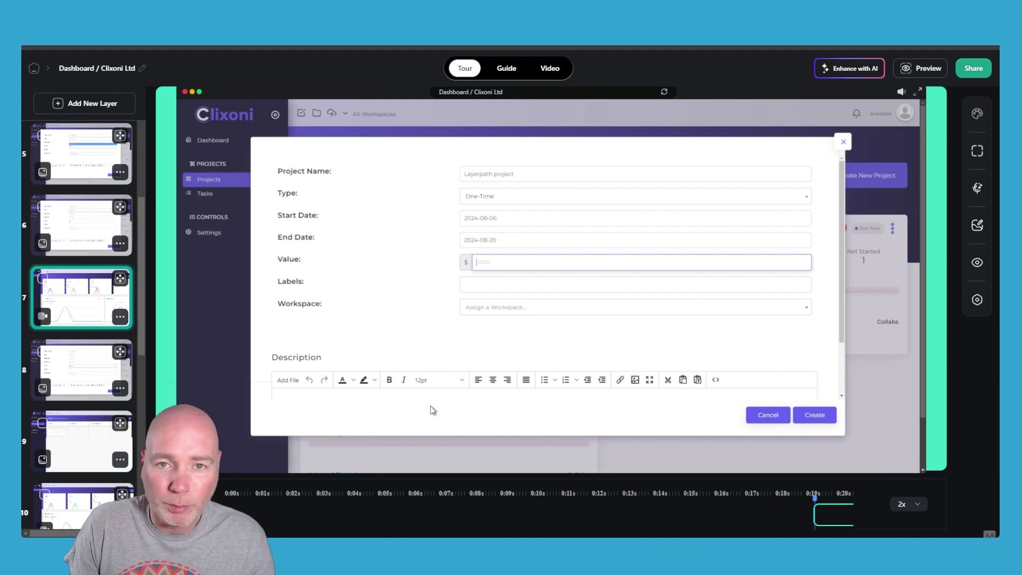
Step: Set video slide 4's playback speed to 2x
{"action": "scroll", "coordinate": [79, 266], "scroll_direction": "up", "scroll_amount": 5}
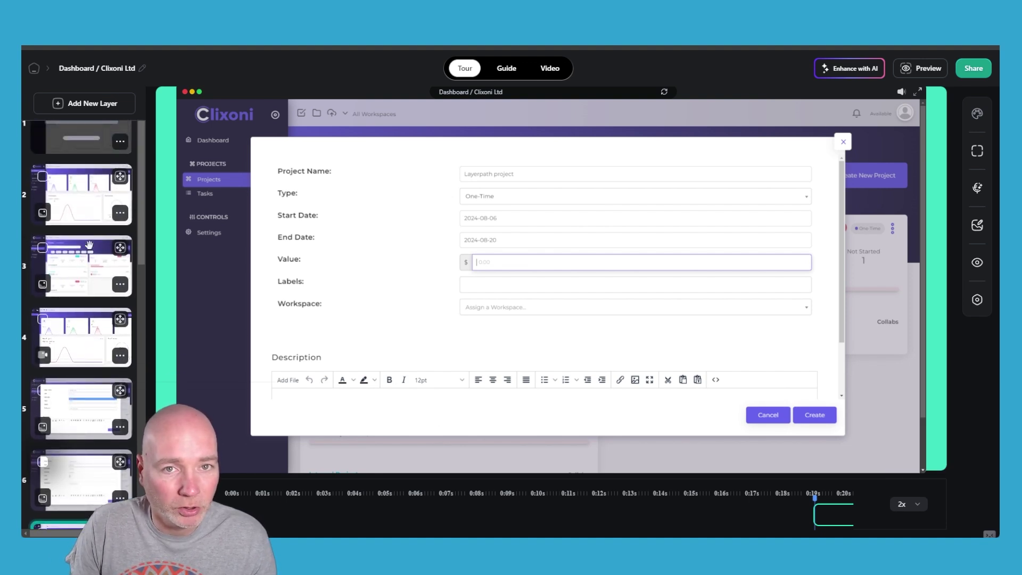
{"action": "left_click", "coordinate": [82, 272]}
{"action": "left_click", "coordinate": [85, 367]}
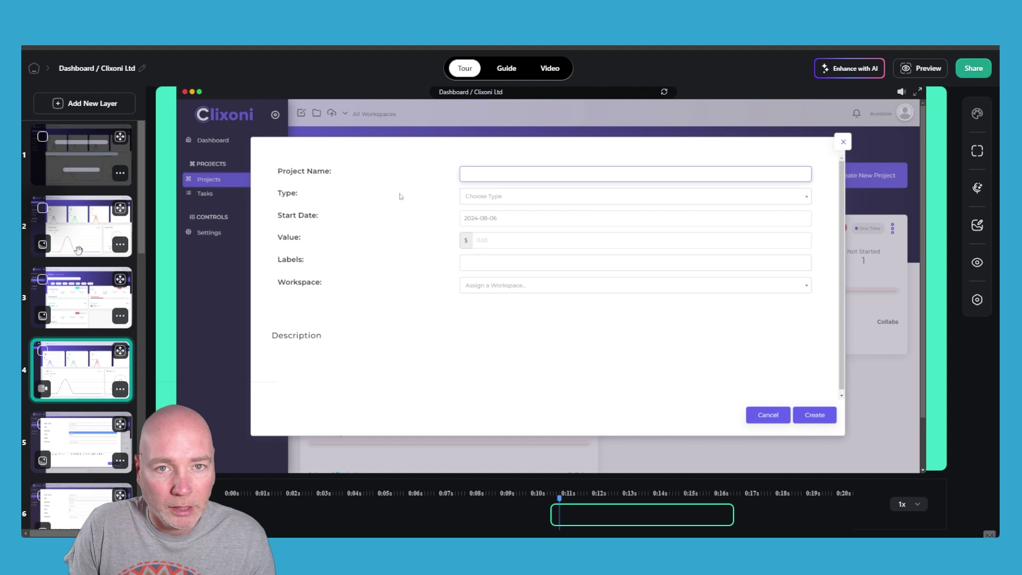
{"action": "left_click", "coordinate": [907, 504]}
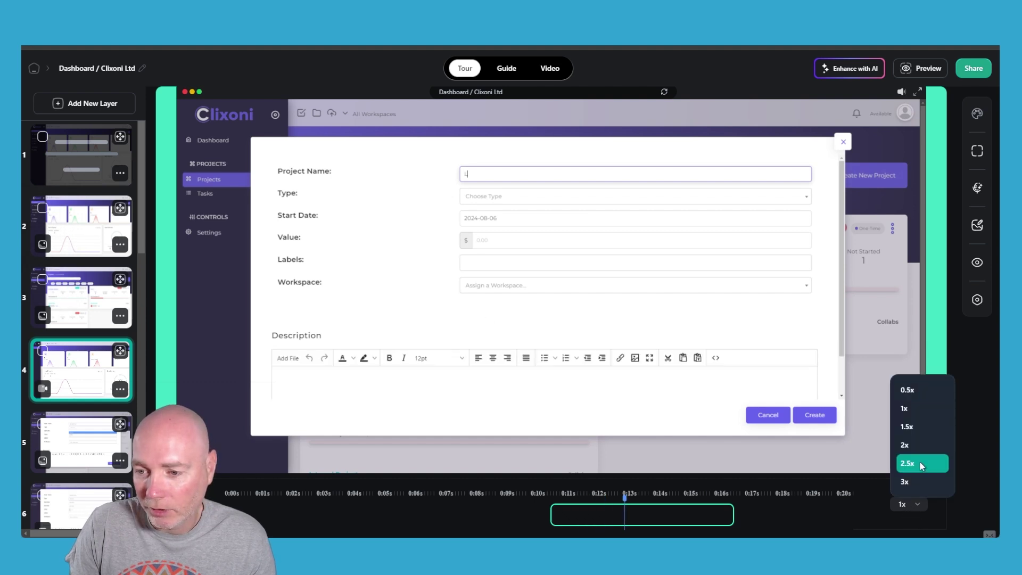
{"action": "left_click", "coordinate": [915, 446]}
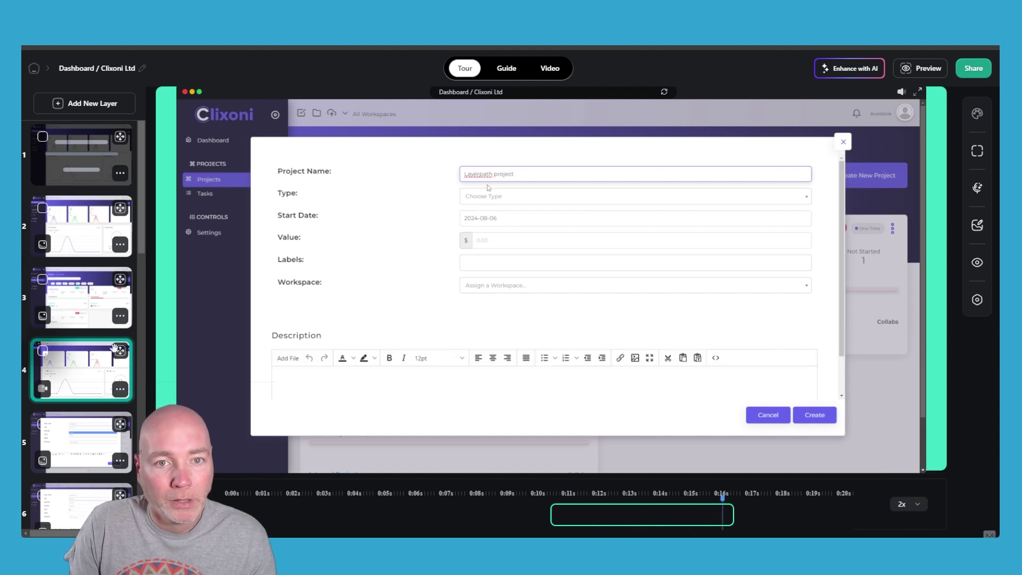
Step: Review slides 8 through 15, ending on the Kanban board 'Click here' step
{"action": "scroll", "coordinate": [91, 368], "scroll_direction": "down", "scroll_amount": 2}
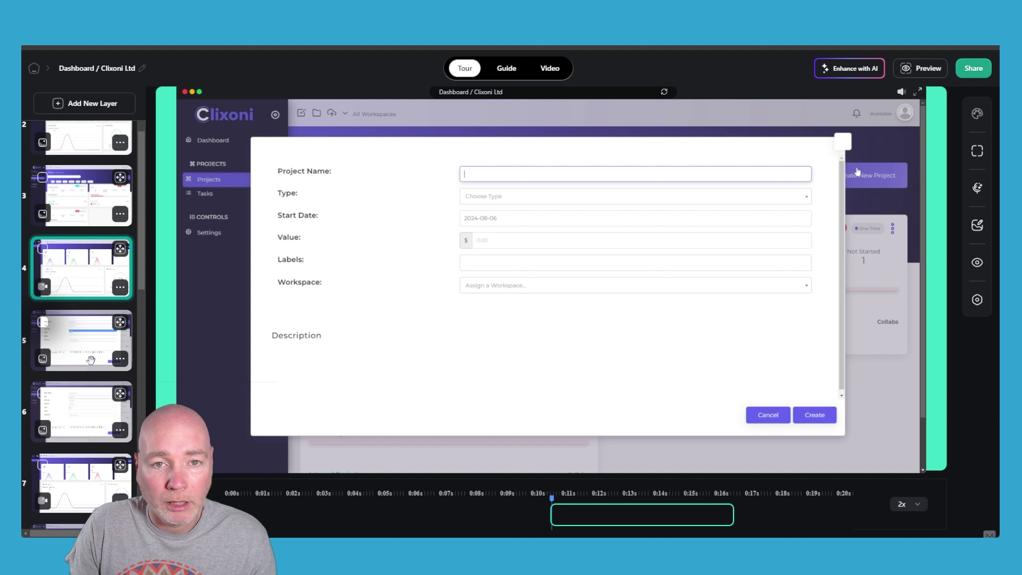
{"action": "scroll", "coordinate": [91, 359], "scroll_direction": "down", "scroll_amount": 3}
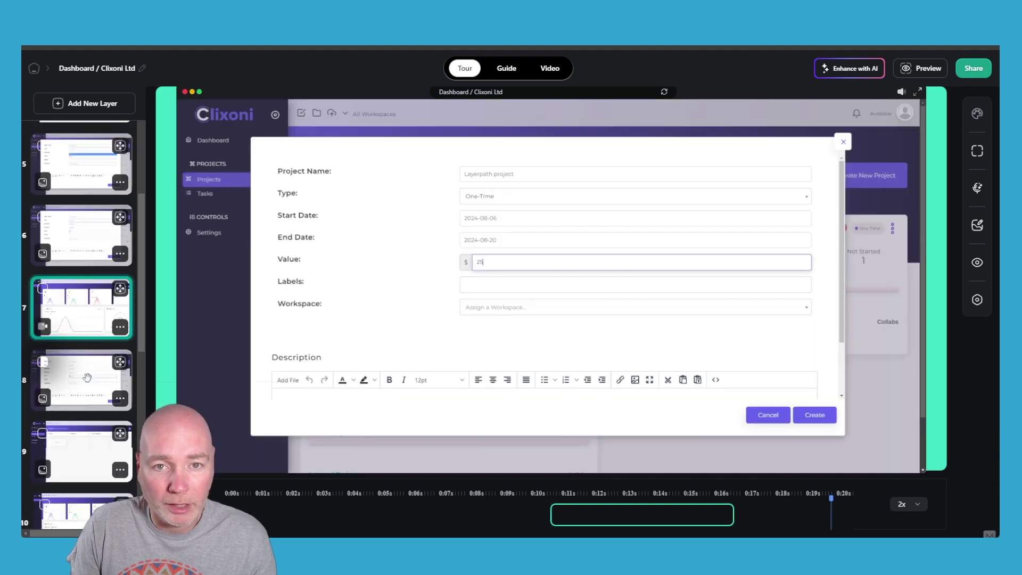
{"action": "left_click", "coordinate": [87, 377]}
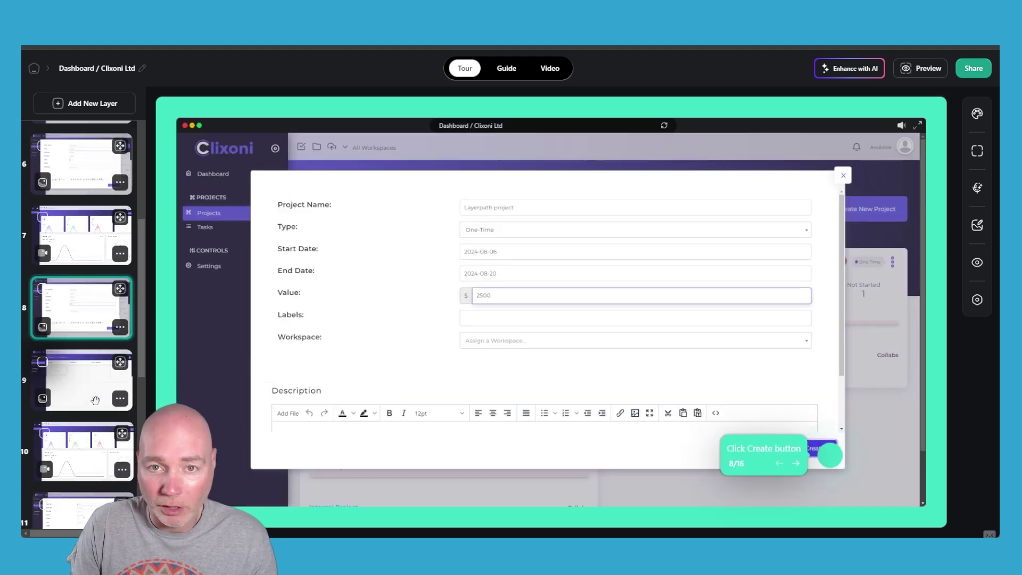
{"action": "scroll", "coordinate": [96, 400], "scroll_direction": "down", "scroll_amount": 1}
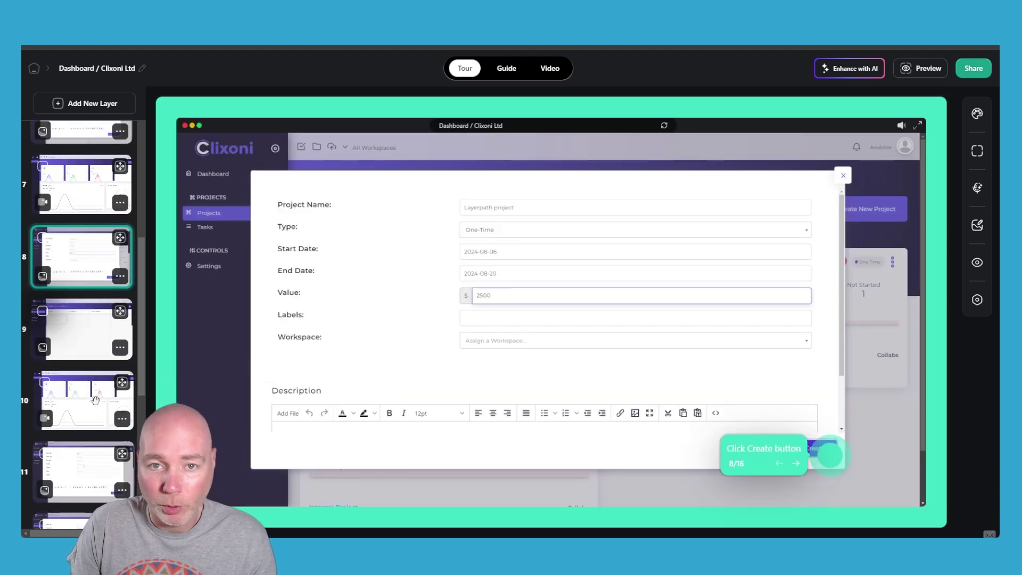
{"action": "left_click", "coordinate": [77, 356]}
{"action": "left_click", "coordinate": [81, 387]}
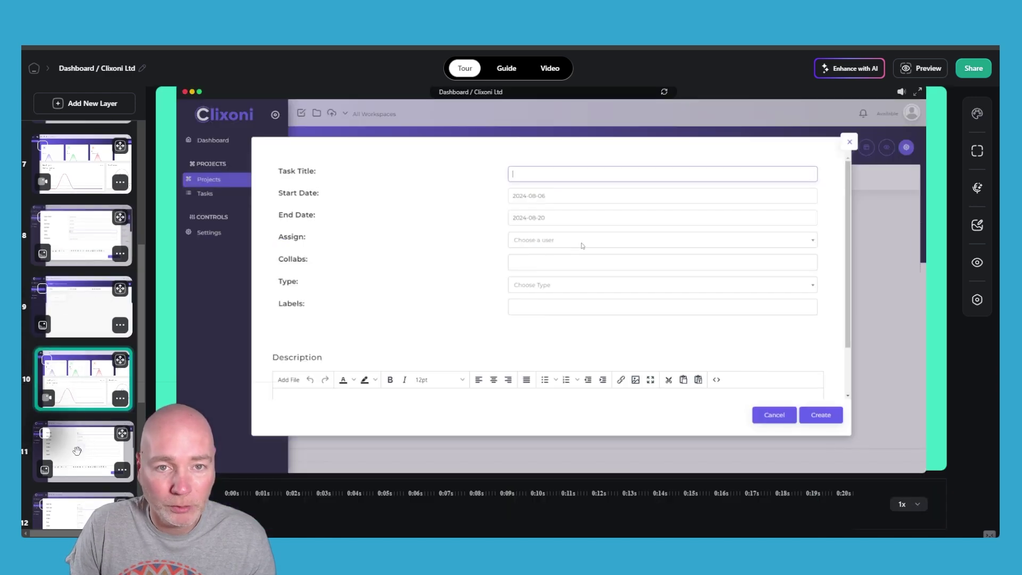
{"action": "left_click", "coordinate": [78, 451]}
{"action": "scroll", "coordinate": [85, 441], "scroll_direction": "down", "scroll_amount": 6}
{"action": "left_click", "coordinate": [85, 376]}
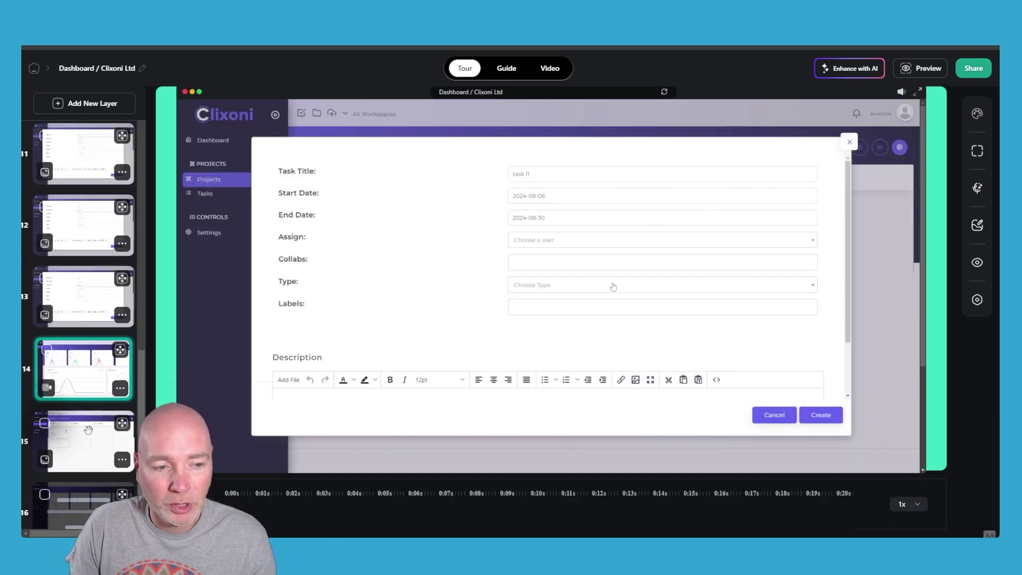
{"action": "left_click", "coordinate": [88, 429]}
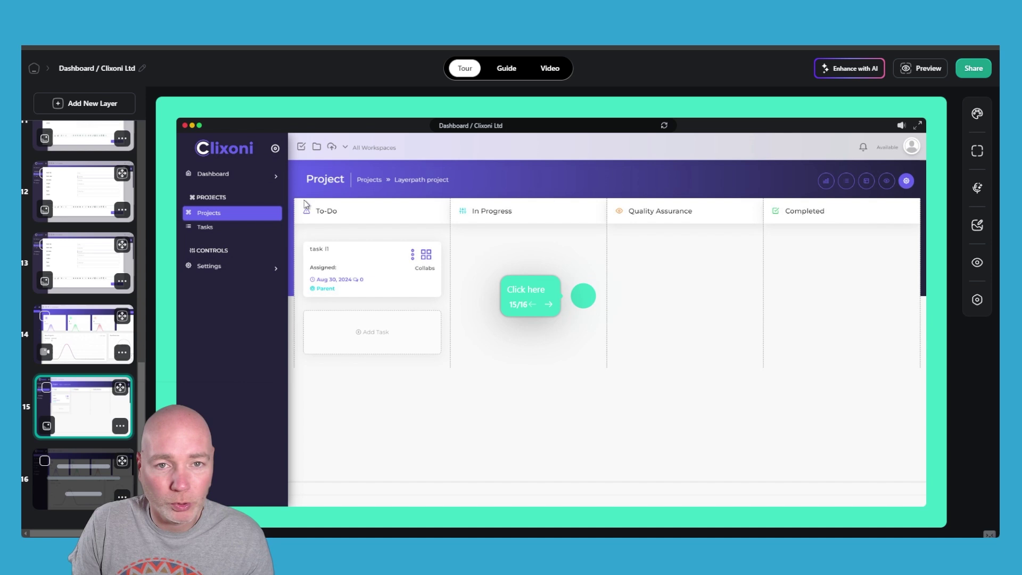
Step: Switch to the Guide version and open, then close, step 2's screenshot editor without changes
{"action": "left_click", "coordinate": [507, 77]}
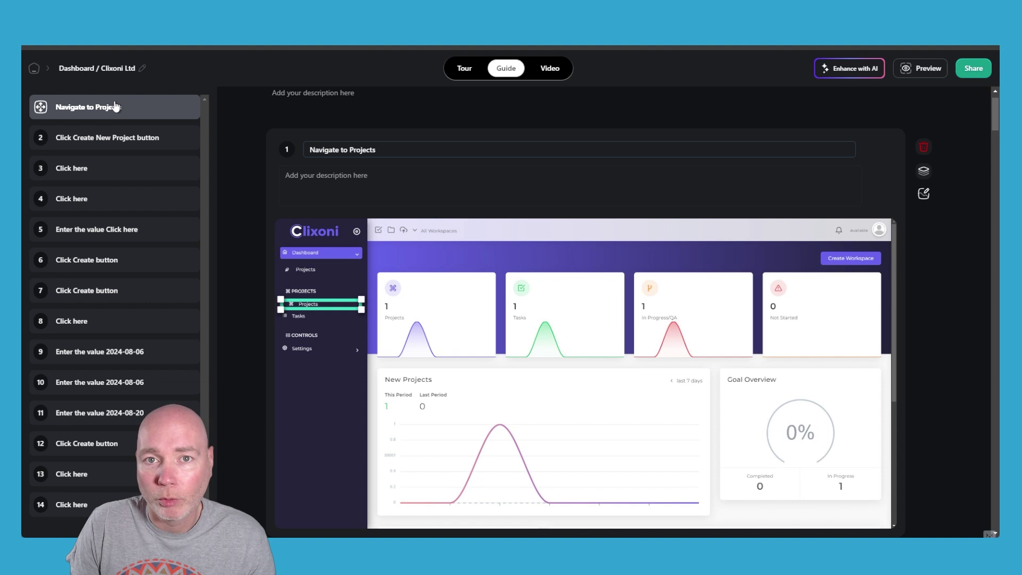
{"action": "left_click", "coordinate": [81, 139]}
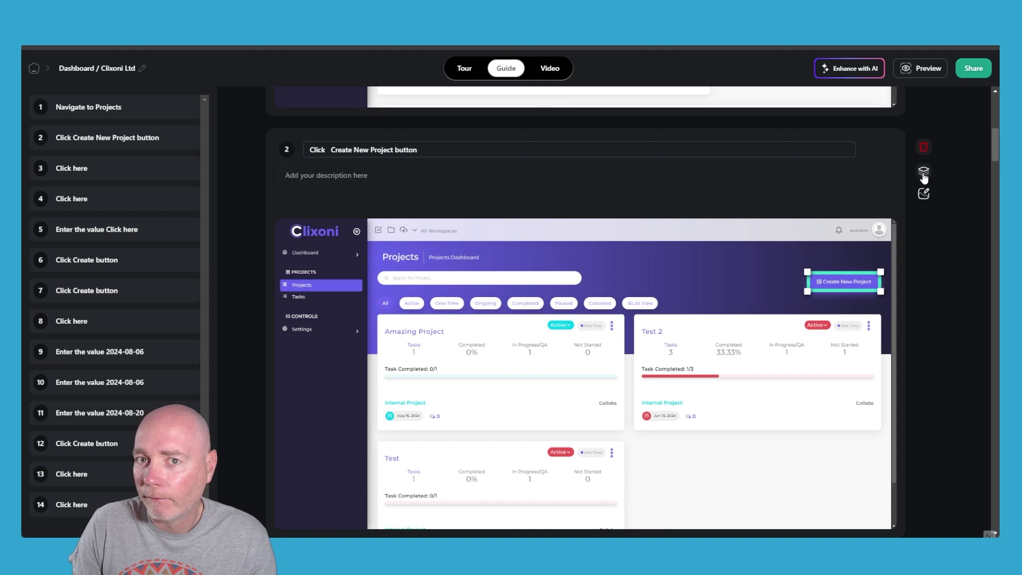
{"action": "left_click", "coordinate": [923, 194]}
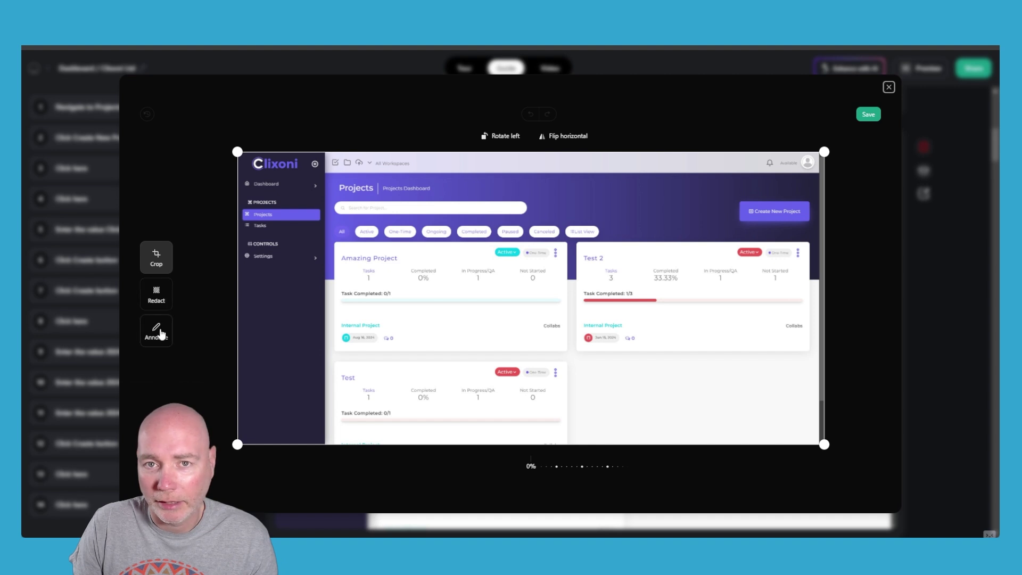
{"action": "left_click", "coordinate": [858, 117]}
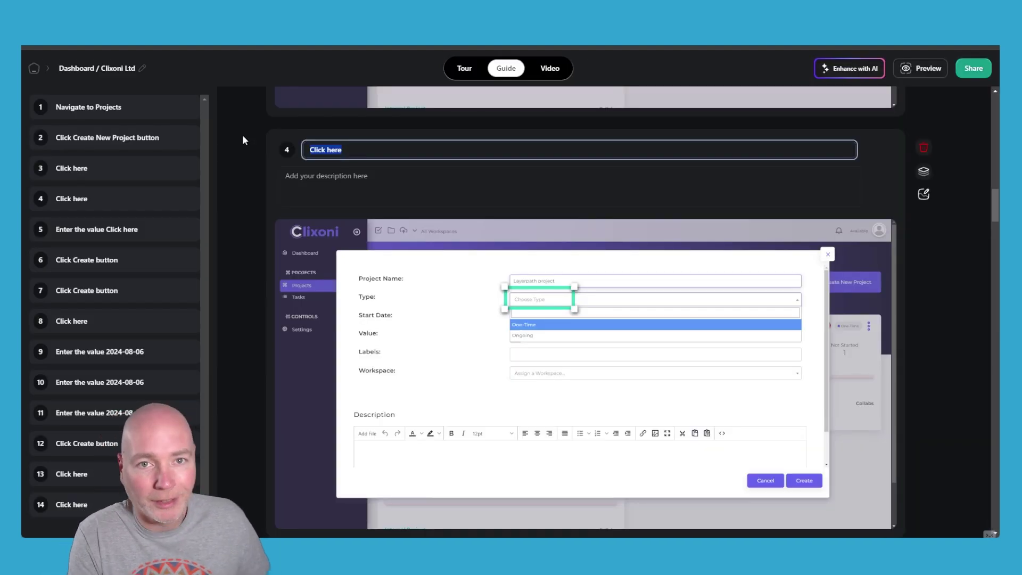
Step: Title guide step 4 'Select Project Type' and review guide steps 5 and 6
{"action": "type", "text": "Select "}
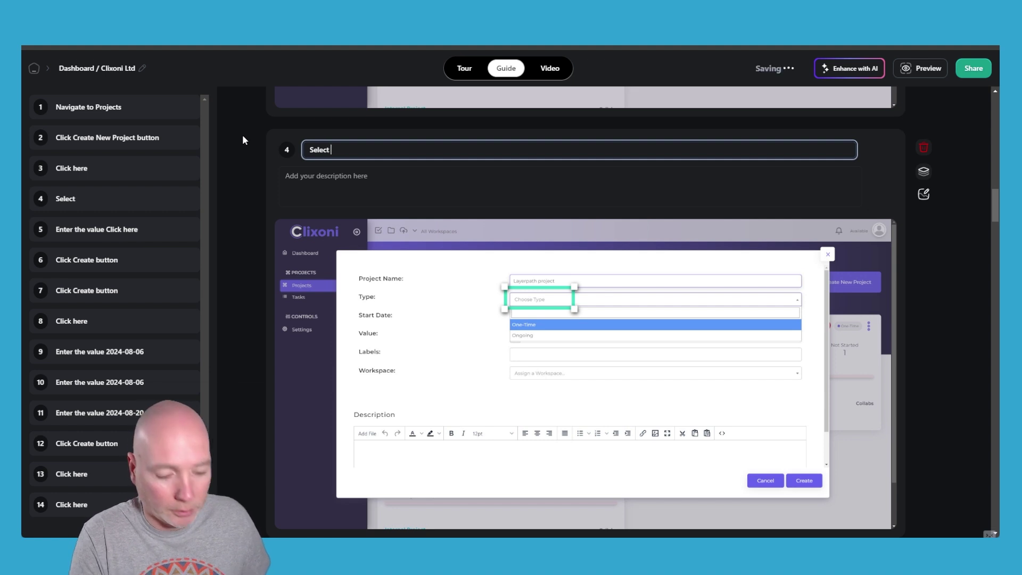
{"action": "type", "text": "Project T"}
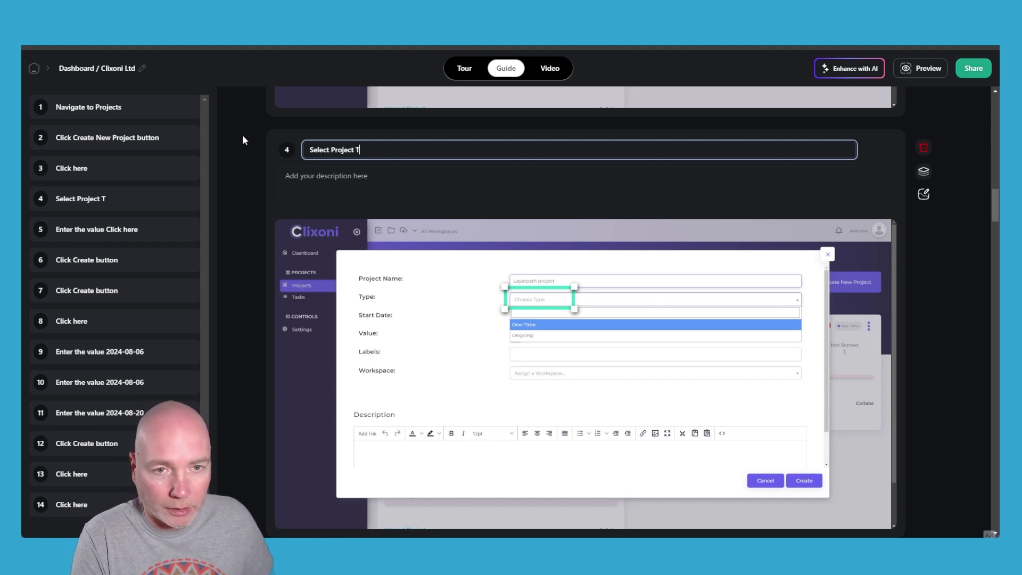
{"action": "type", "text": "ype"}
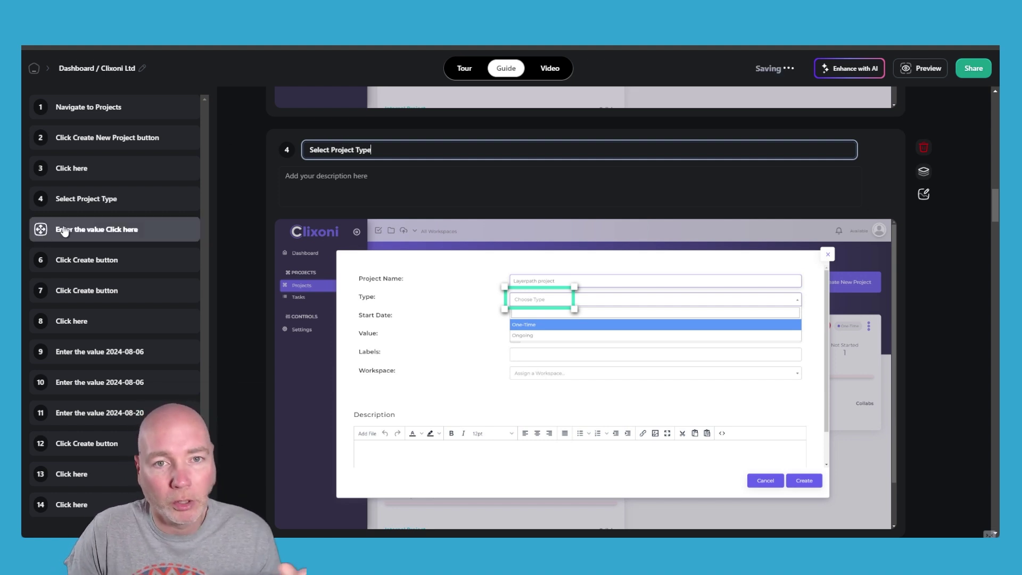
{"action": "left_click", "coordinate": [64, 230]}
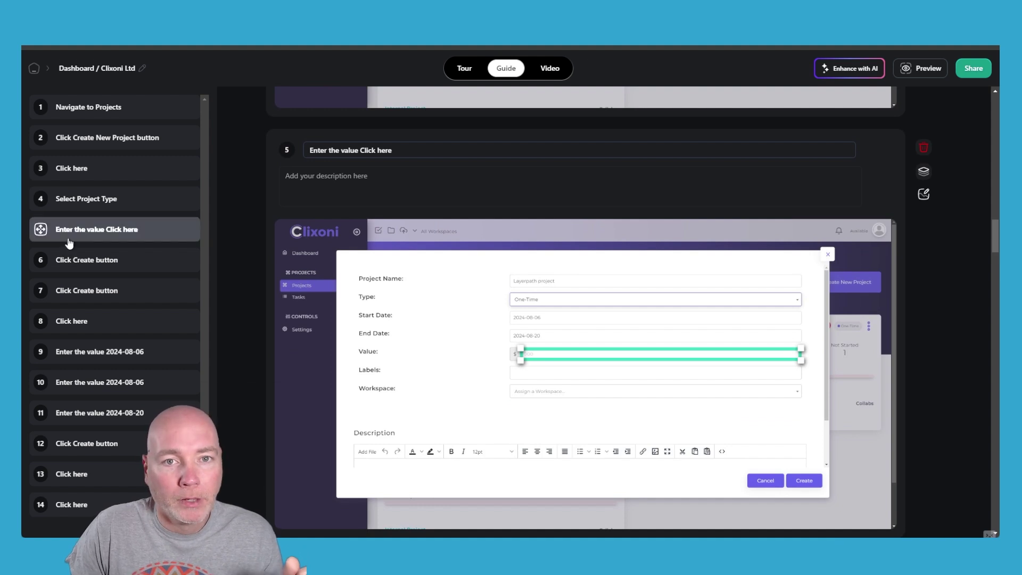
{"action": "left_click", "coordinate": [70, 275]}
{"action": "scroll", "coordinate": [531, 312], "scroll_direction": "up", "scroll_amount": 10}
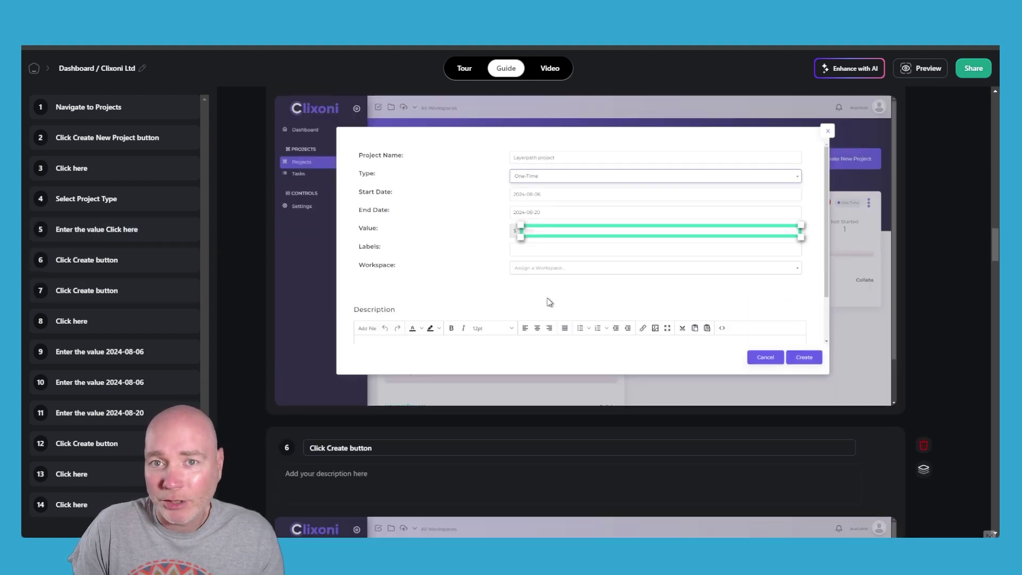
{"action": "scroll", "coordinate": [489, 292], "scroll_direction": "up", "scroll_amount": 1}
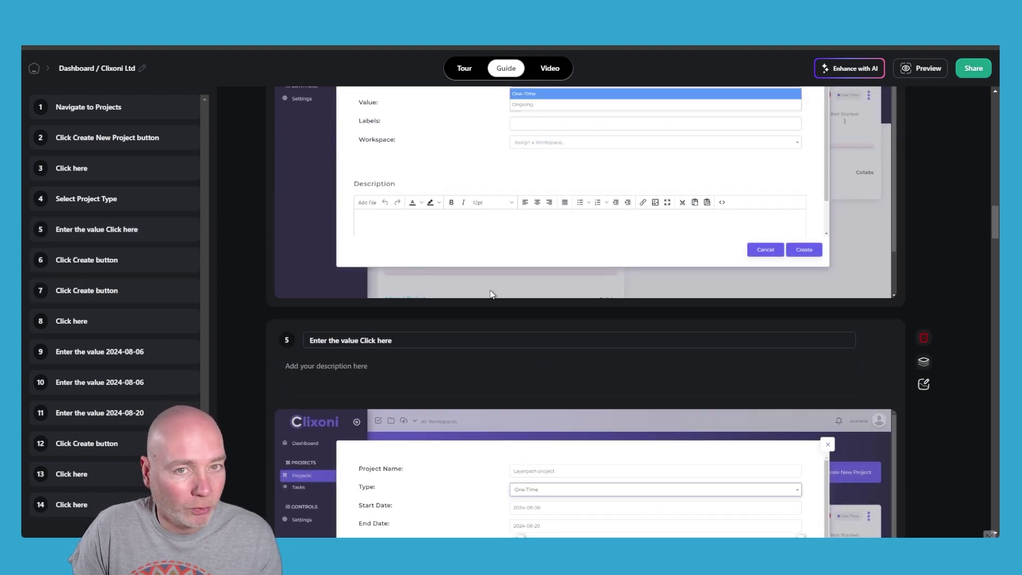
{"action": "scroll", "coordinate": [493, 288], "scroll_direction": "up", "scroll_amount": 1}
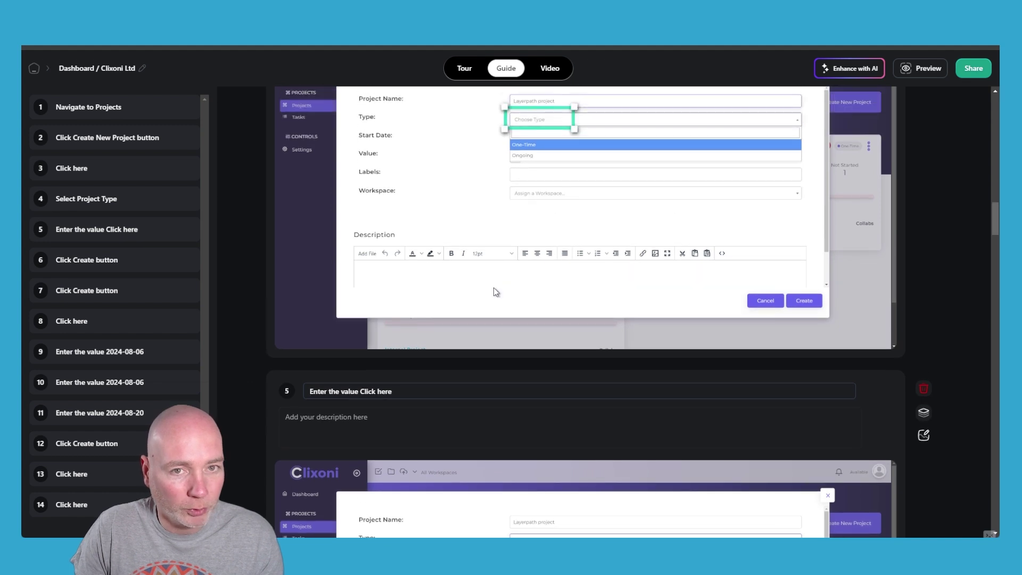
{"action": "scroll", "coordinate": [494, 287], "scroll_direction": "up", "scroll_amount": 2}
{"action": "scroll", "coordinate": [494, 292], "scroll_direction": "up", "scroll_amount": 3}
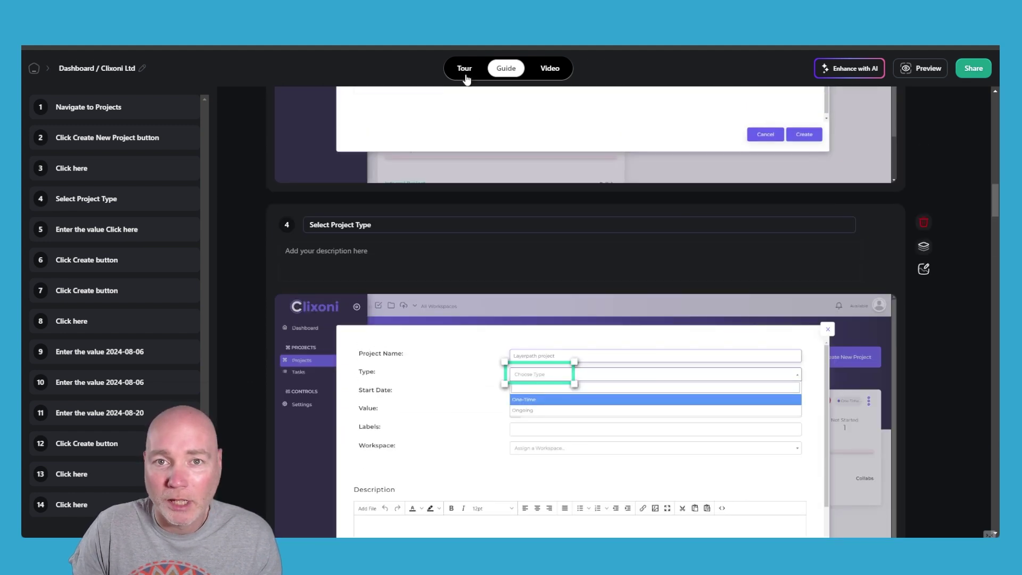
{"action": "scroll", "coordinate": [473, 250], "scroll_direction": "down", "scroll_amount": 5}
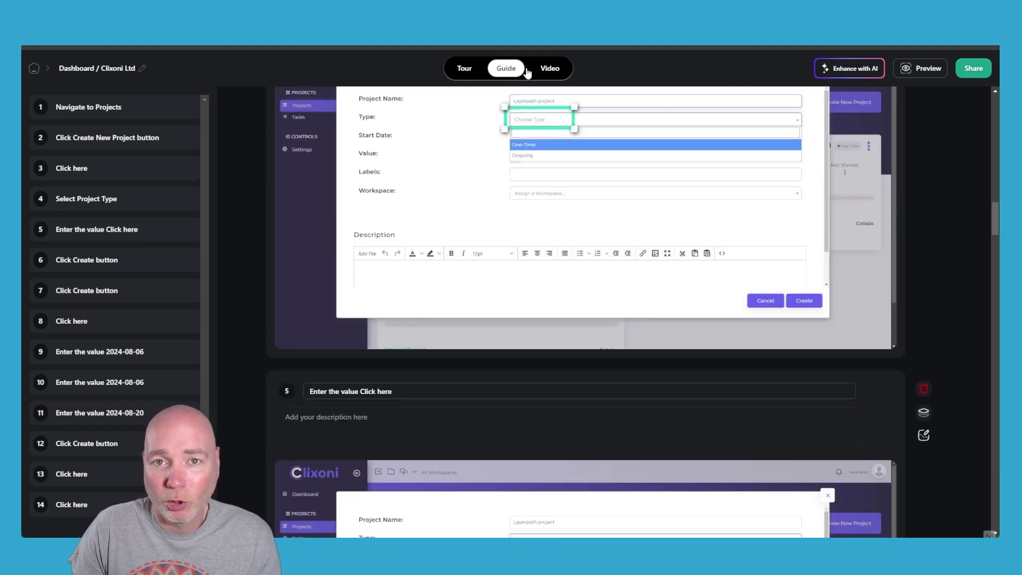
Step: In the video version, change the intro slide's logo text to 'Project Management Demo'
{"action": "left_click", "coordinate": [544, 76]}
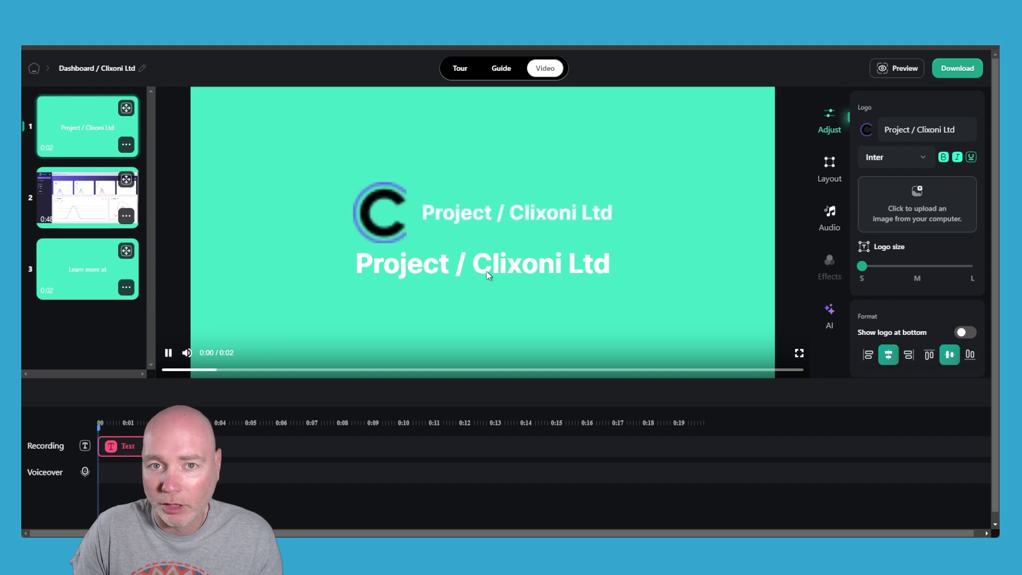
{"action": "left_click", "coordinate": [933, 131]}
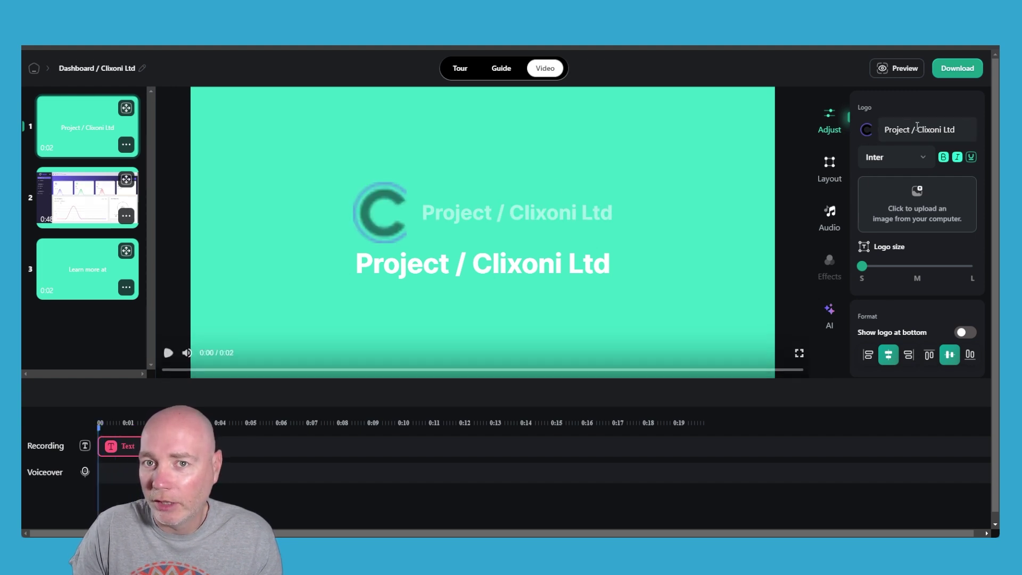
{"action": "key", "text": "ctrl+a"}
{"action": "type", "text": "Project Management Demo"}
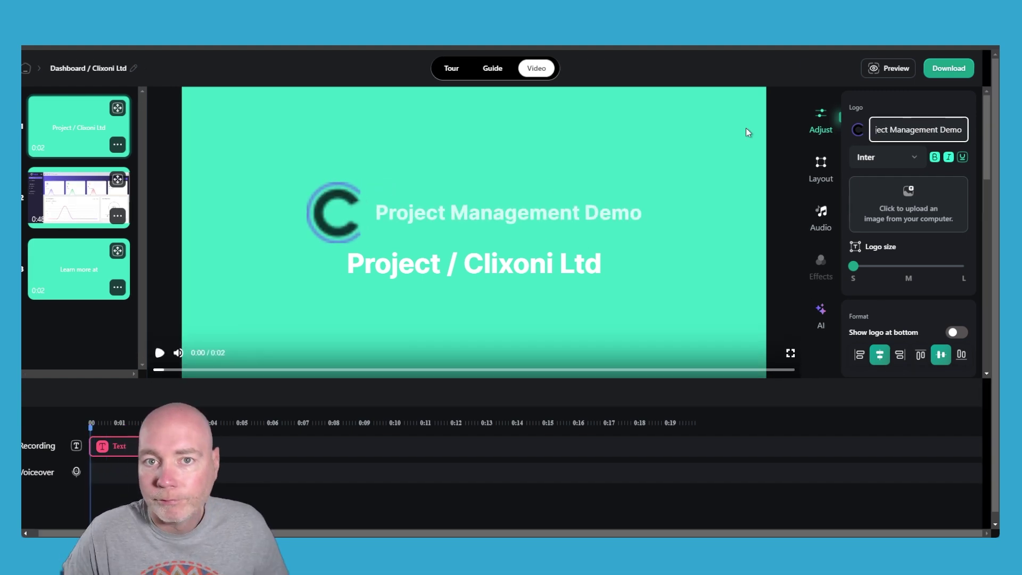
{"action": "left_click", "coordinate": [825, 170]}
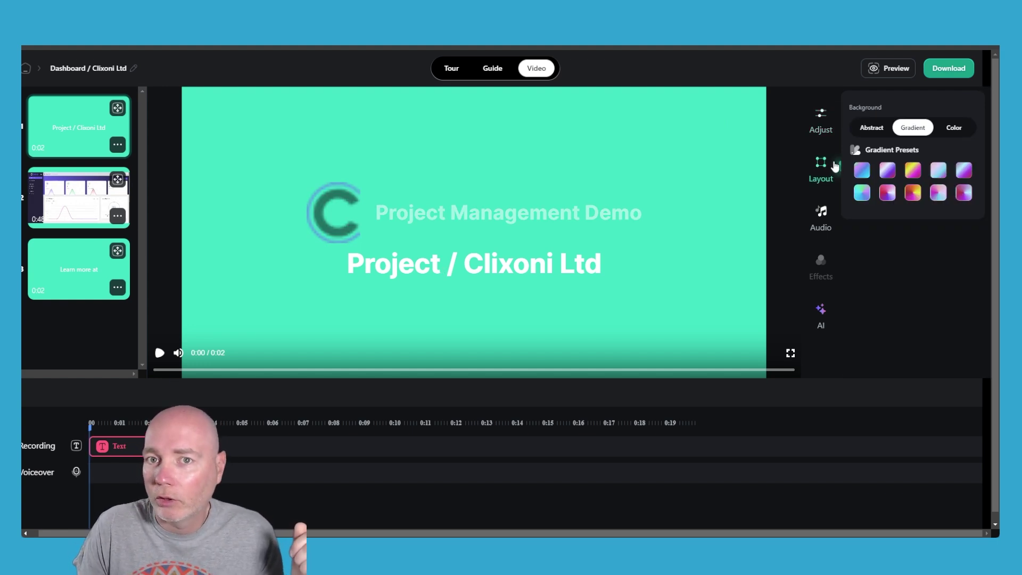
Step: Give all video slides a solid purple background and choose the Technology background music
{"action": "left_click", "coordinate": [863, 171]}
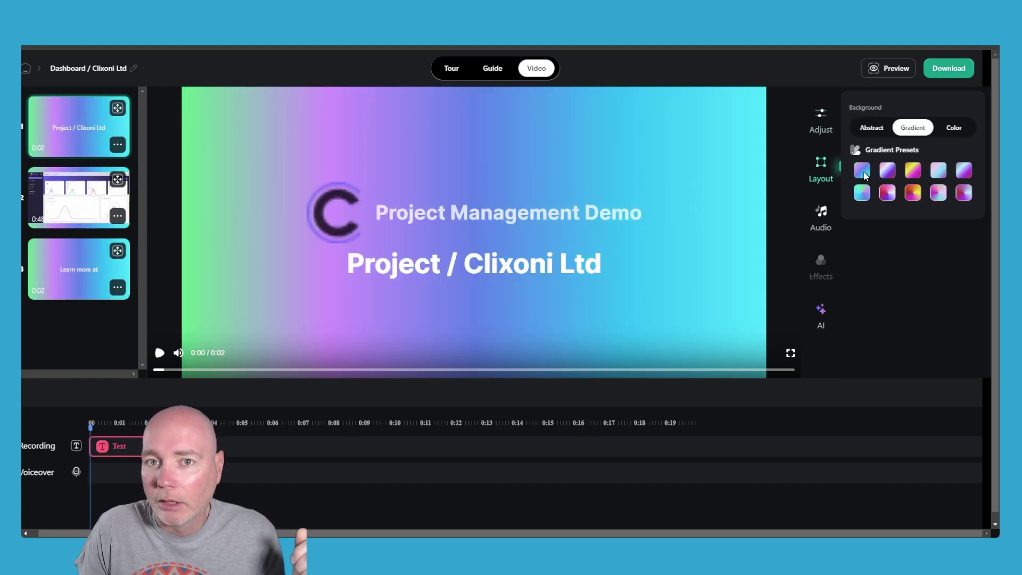
{"action": "left_click", "coordinate": [887, 172]}
{"action": "left_click", "coordinate": [912, 195]}
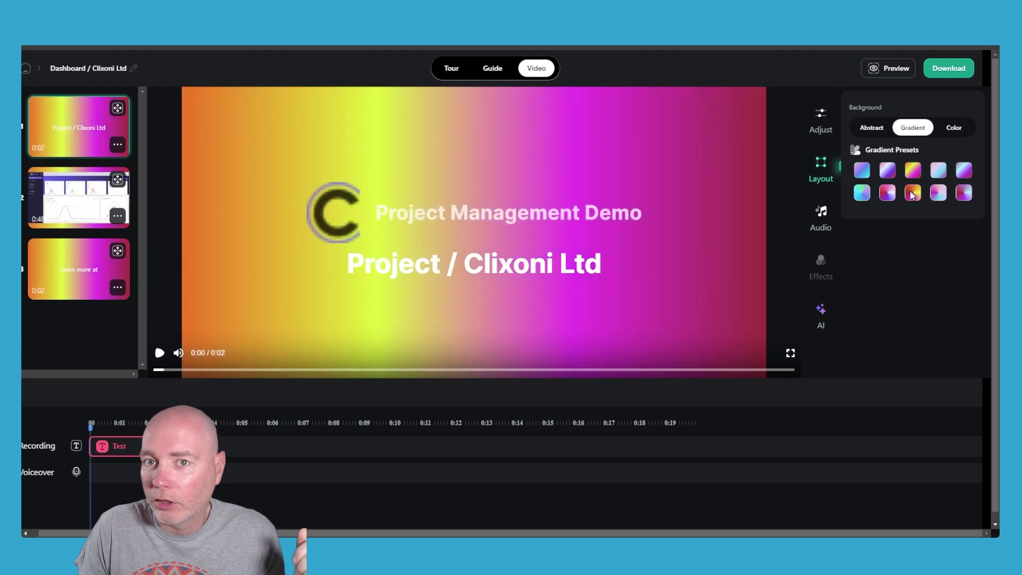
{"action": "left_click", "coordinate": [951, 128]}
{"action": "left_click", "coordinate": [858, 174]}
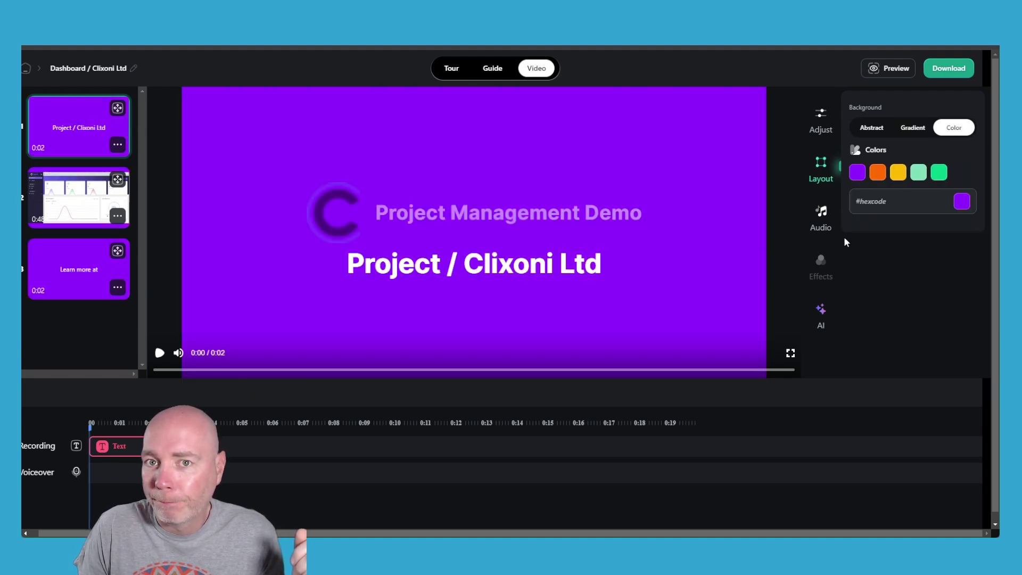
{"action": "left_click", "coordinate": [821, 213]}
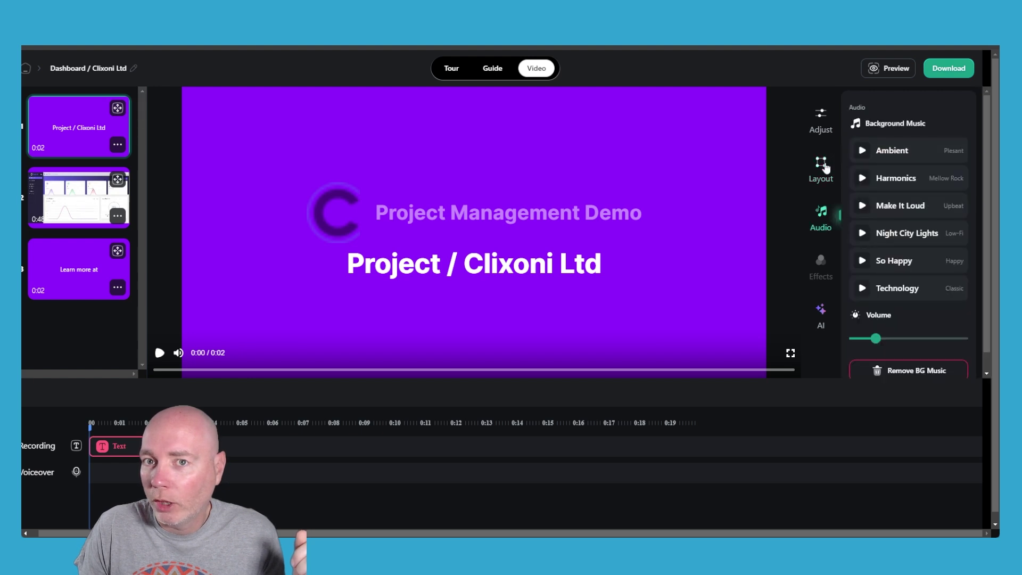
{"action": "left_click", "coordinate": [908, 287]}
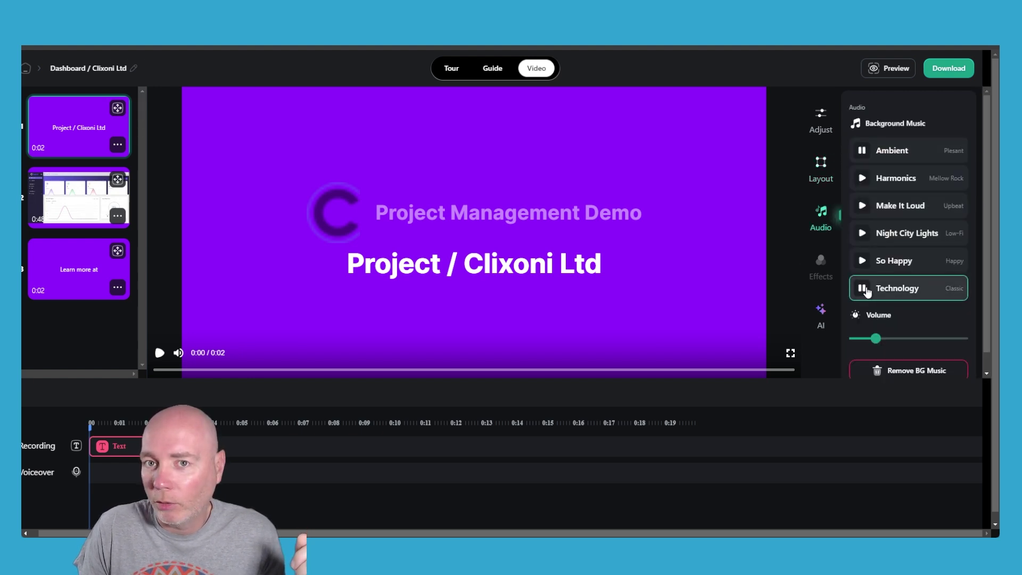
{"action": "left_click", "coordinate": [66, 263]}
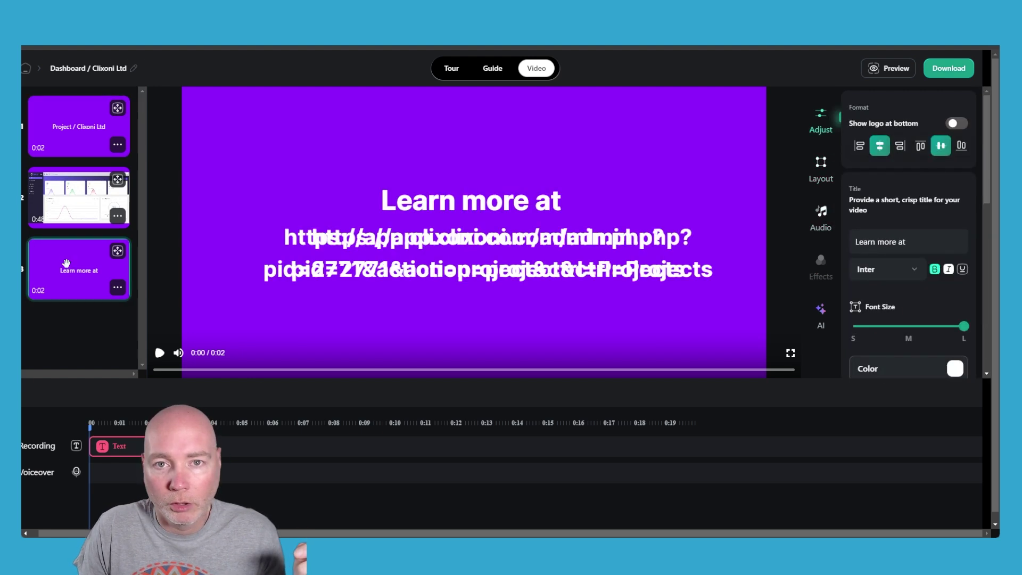
{"action": "left_click", "coordinate": [452, 256]}
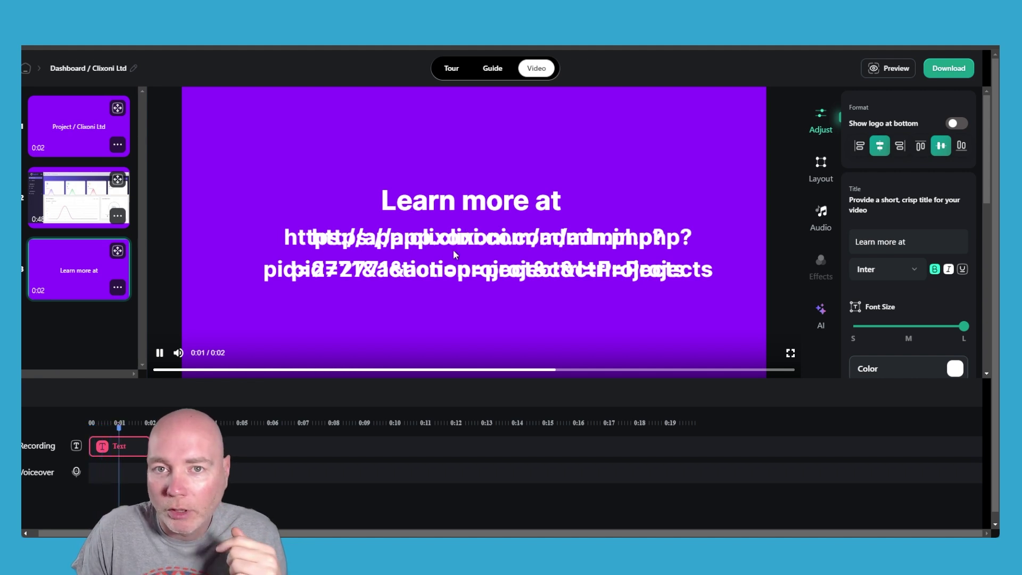
{"action": "left_click", "coordinate": [484, 208]}
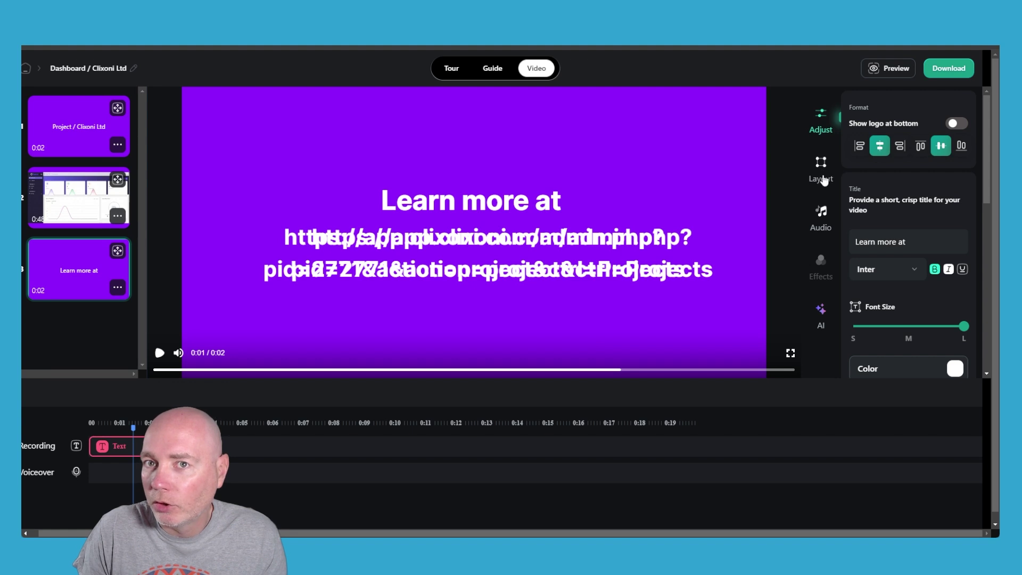
{"action": "left_click", "coordinate": [435, 200]}
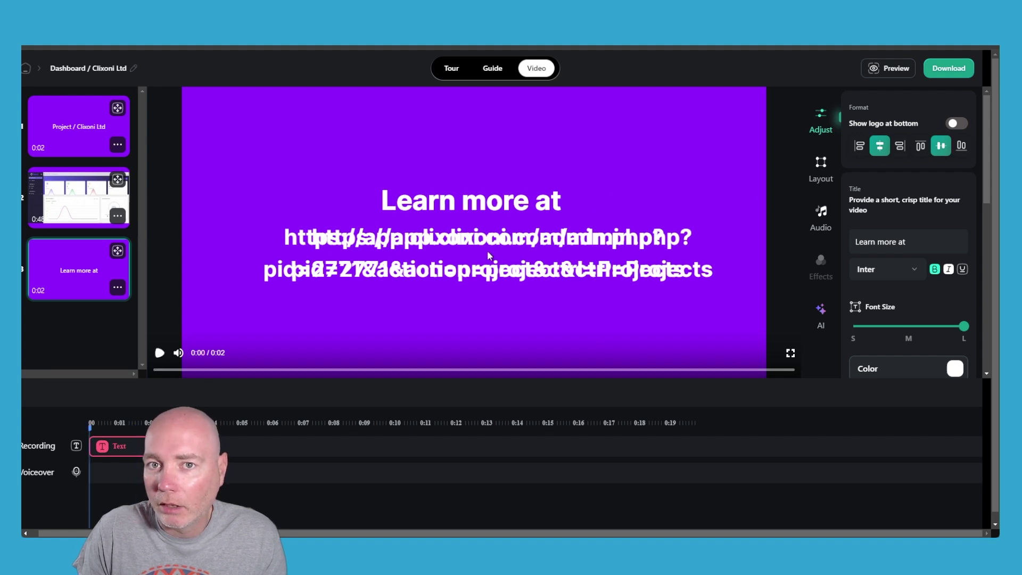
{"action": "scroll", "coordinate": [897, 281], "scroll_direction": "down", "scroll_amount": 5}
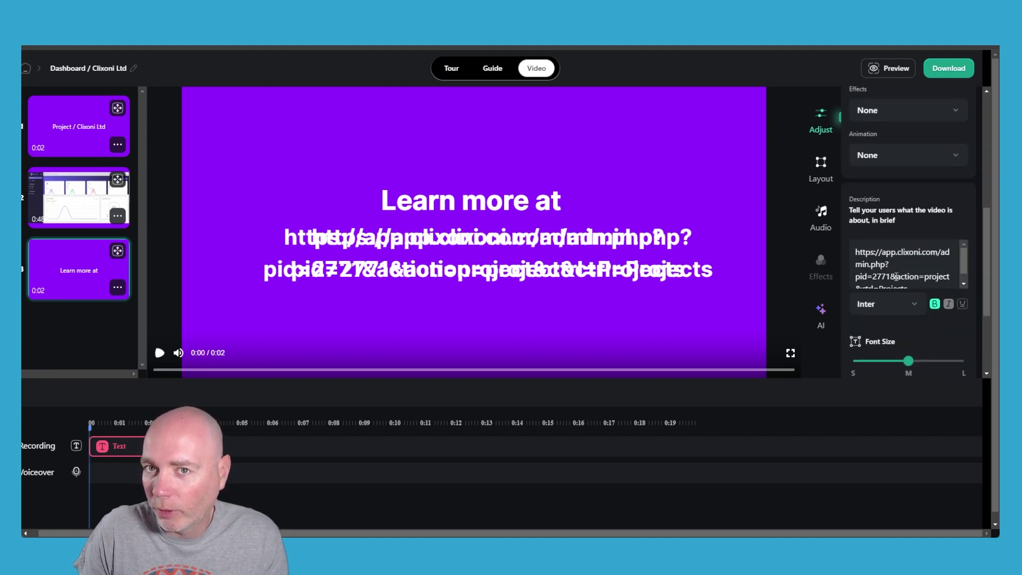
{"action": "scroll", "coordinate": [894, 283], "scroll_direction": "down", "scroll_amount": 2}
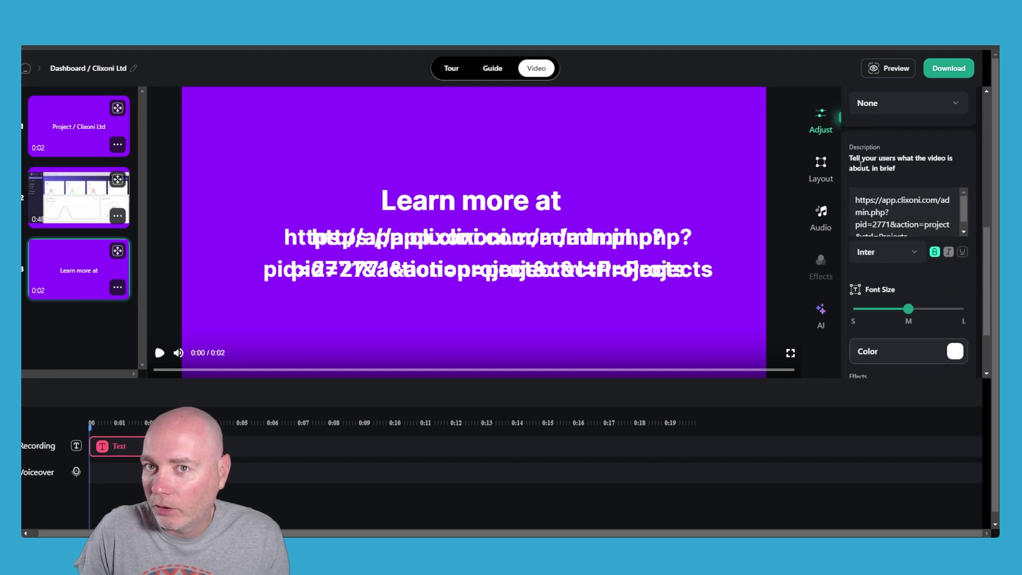
{"action": "key", "text": "ctrl+a"}
{"action": "type", "text": "https://clixoni.com/"}
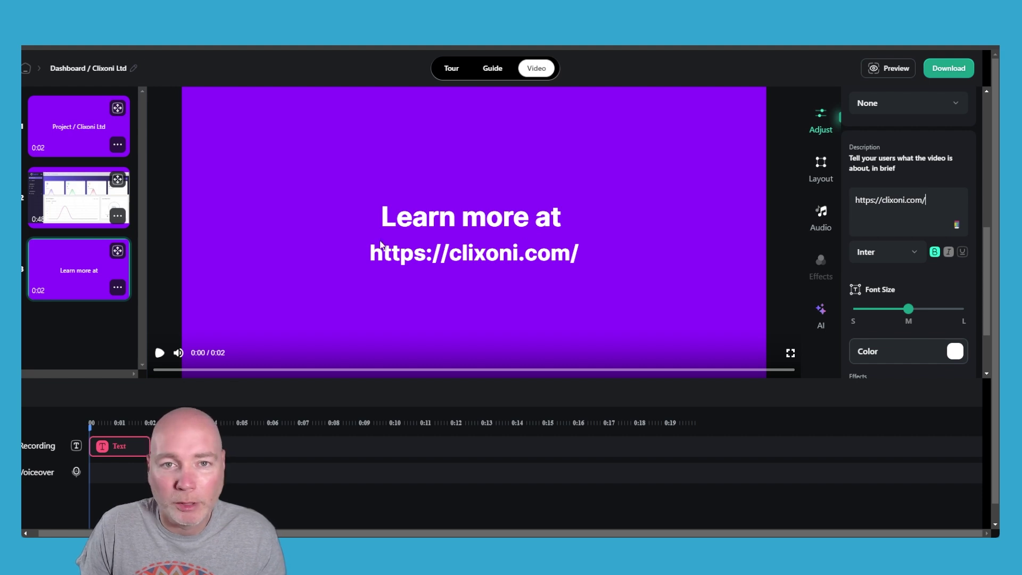
Step: Add an AI voiceover to the closing slide and trim its brief to end at 'management tool.'
{"action": "left_click", "coordinate": [820, 310]}
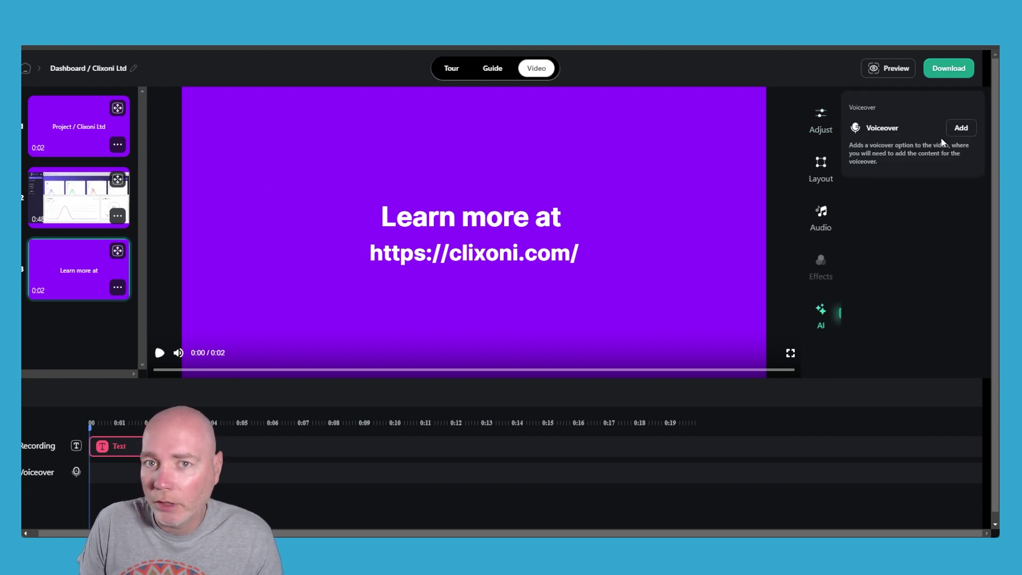
{"action": "left_click", "coordinate": [960, 128]}
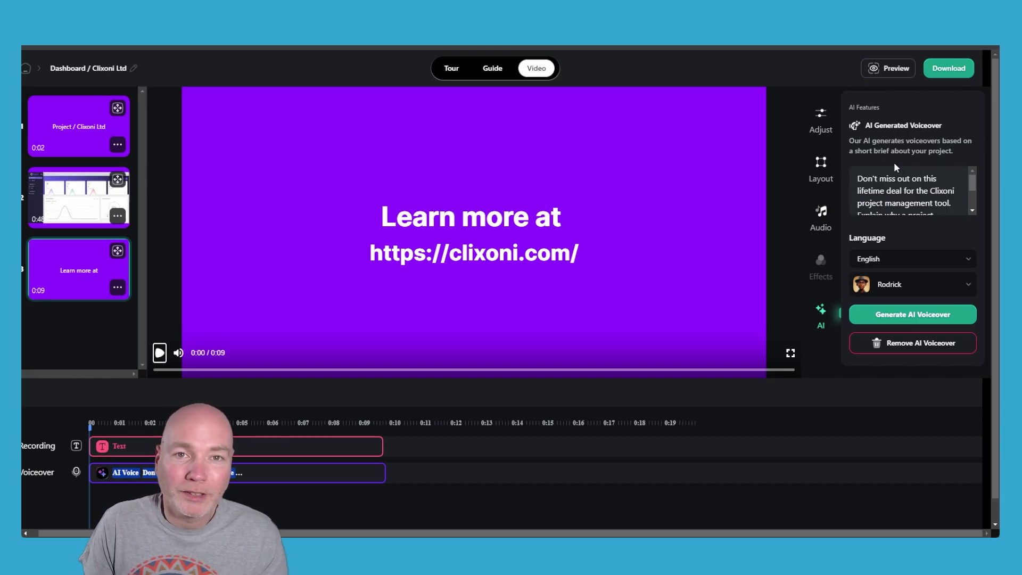
{"action": "scroll", "coordinate": [914, 184], "scroll_direction": "down", "scroll_amount": 2}
{"action": "scroll", "coordinate": [914, 184], "scroll_direction": "up", "scroll_amount": 2}
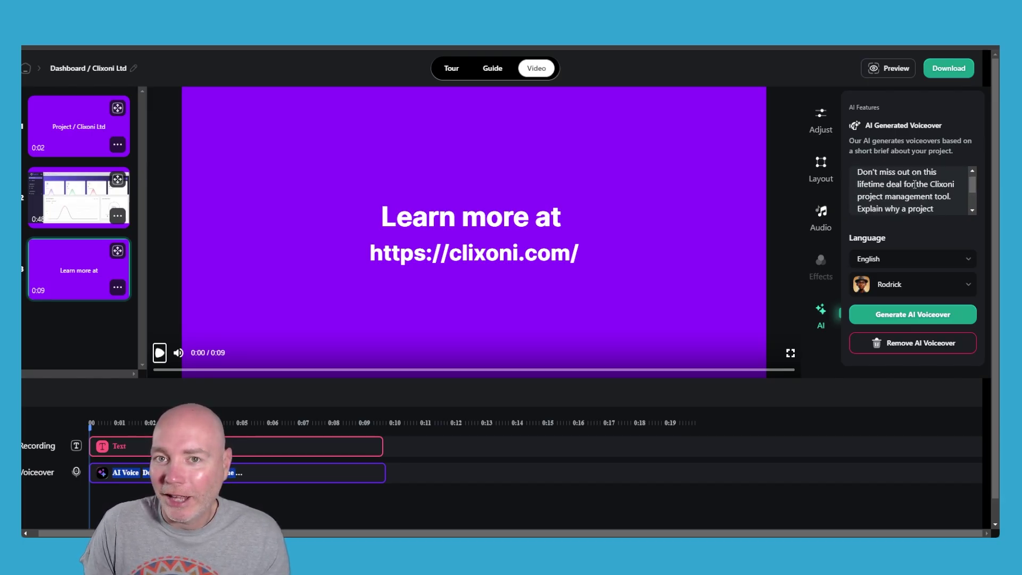
{"action": "scroll", "coordinate": [914, 184], "scroll_direction": "down", "scroll_amount": 3}
{"action": "left_click_drag", "start_coordinate": [906, 209], "coordinate": [852, 183]}
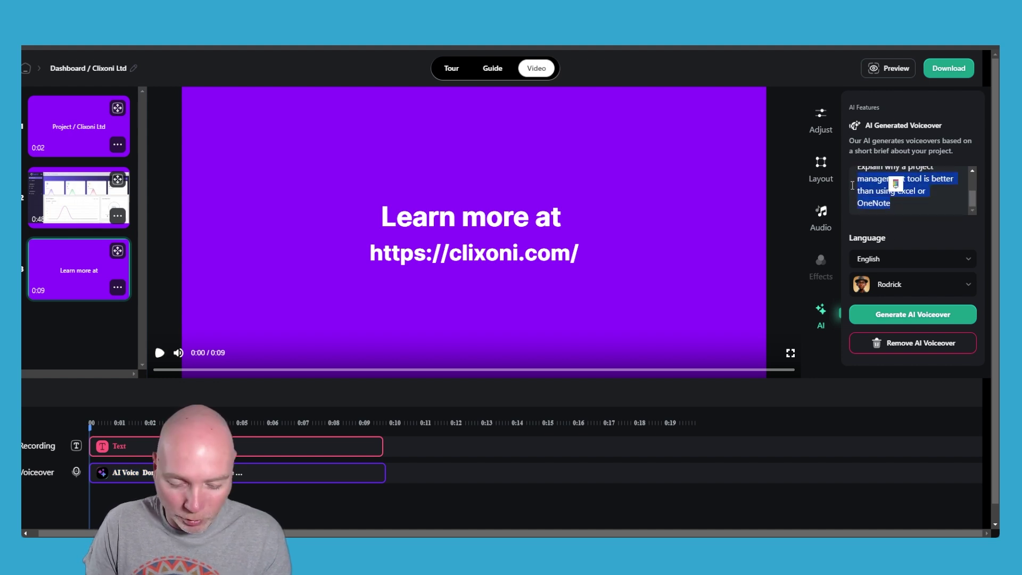
{"action": "key", "text": "BackSpace"}
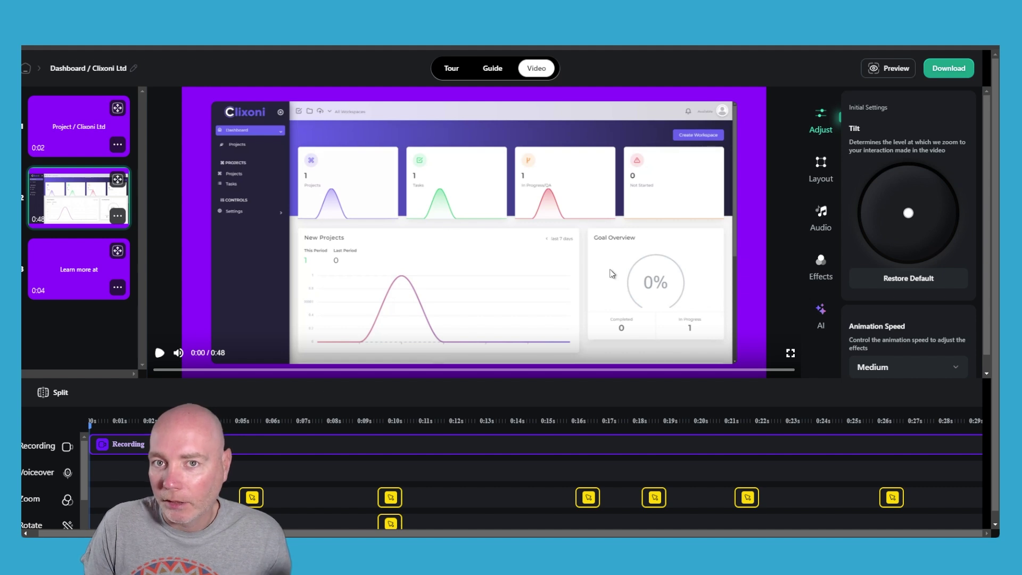
Step: Delete the Rotate tilt effect at 0:05 from the recording's timeline
{"action": "left_click", "coordinate": [824, 318]}
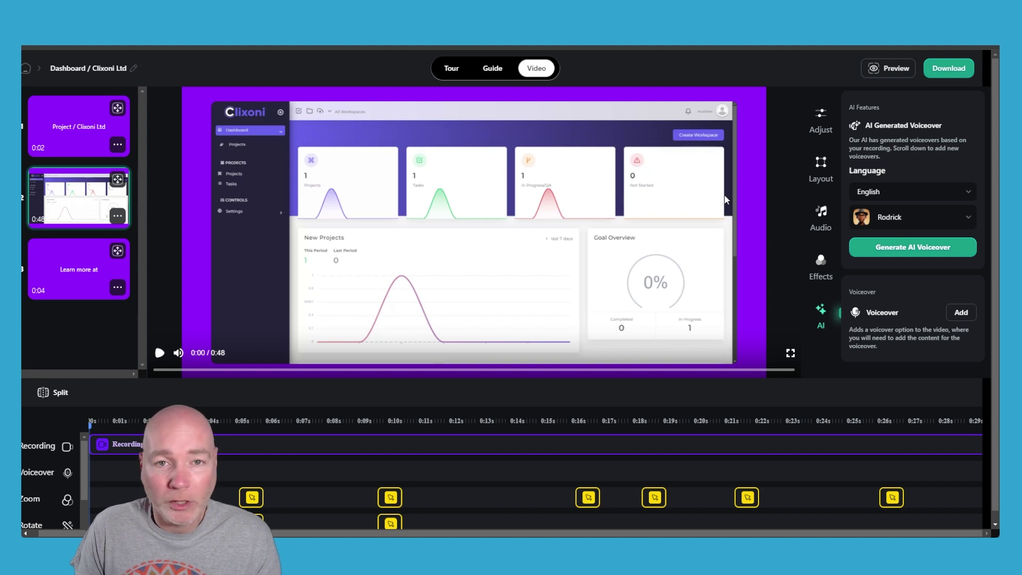
{"action": "left_click", "coordinate": [820, 266]}
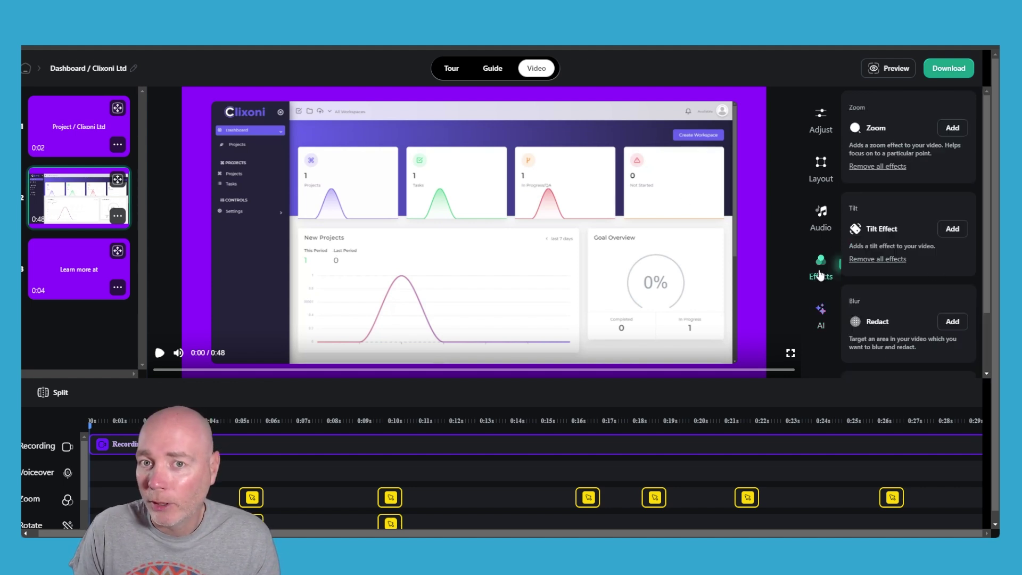
{"action": "left_click", "coordinate": [821, 114]}
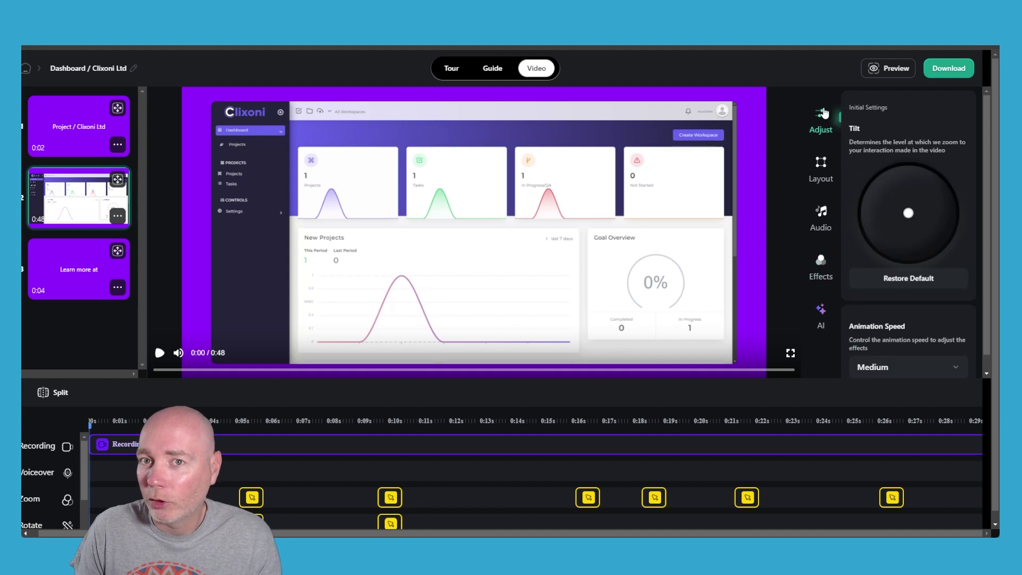
{"action": "left_click", "coordinate": [261, 519]}
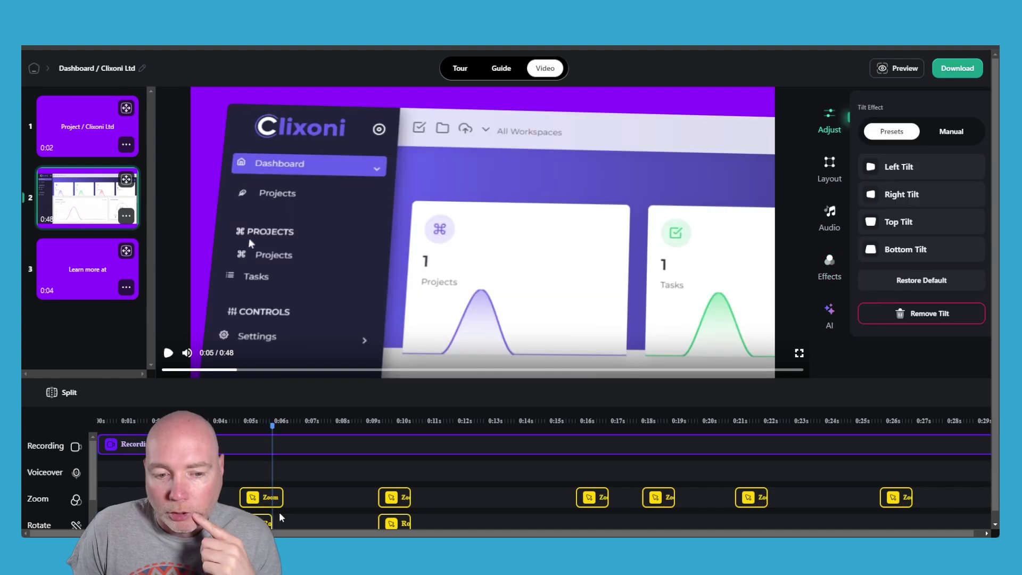
{"action": "left_click", "coordinate": [270, 514]}
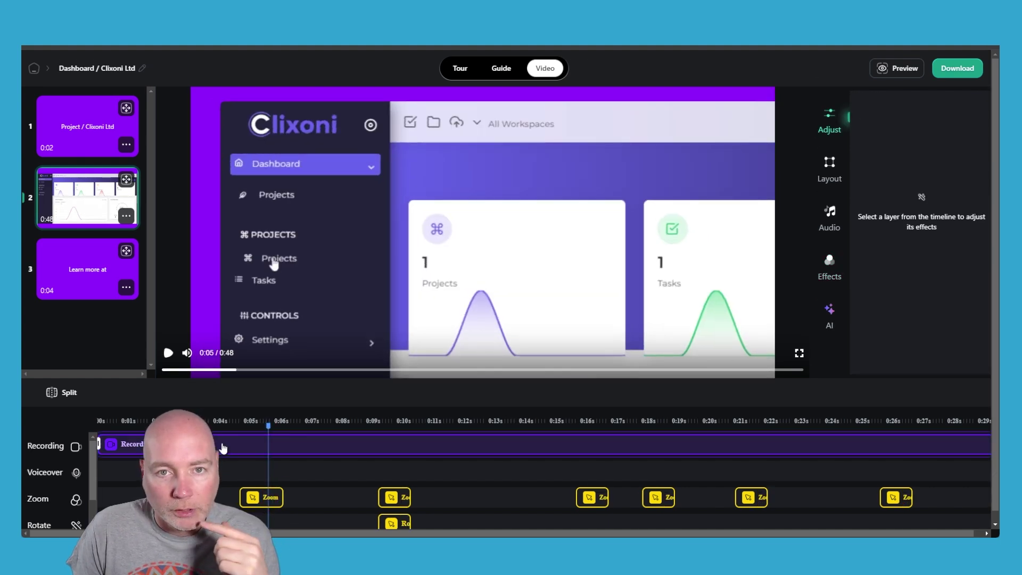
Step: Play the recording from 0:04 to 0:10 and select the remaining tilt marker there
{"action": "left_click", "coordinate": [226, 424]}
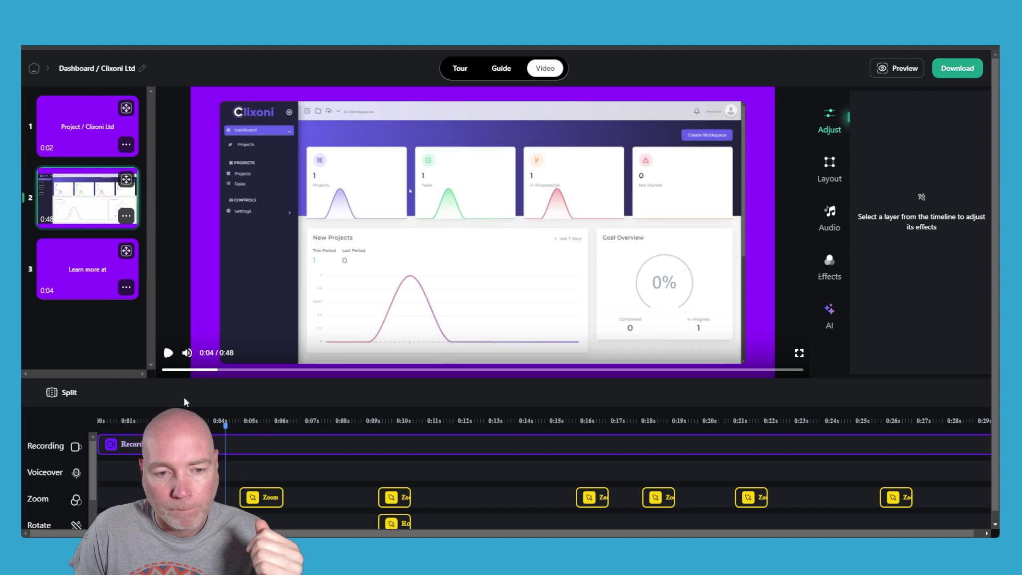
{"action": "left_click", "coordinate": [167, 353]}
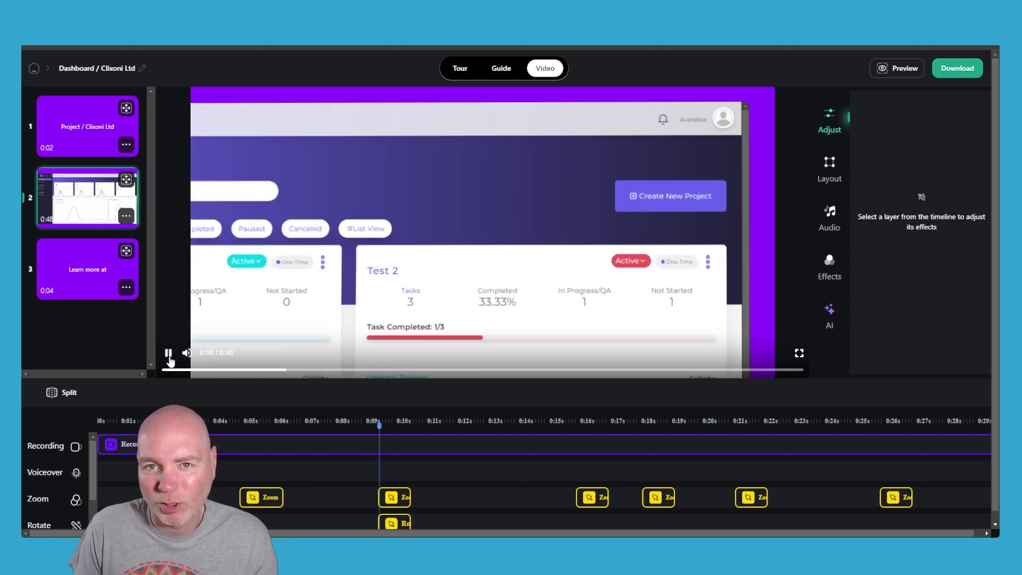
{"action": "left_click", "coordinate": [168, 353]}
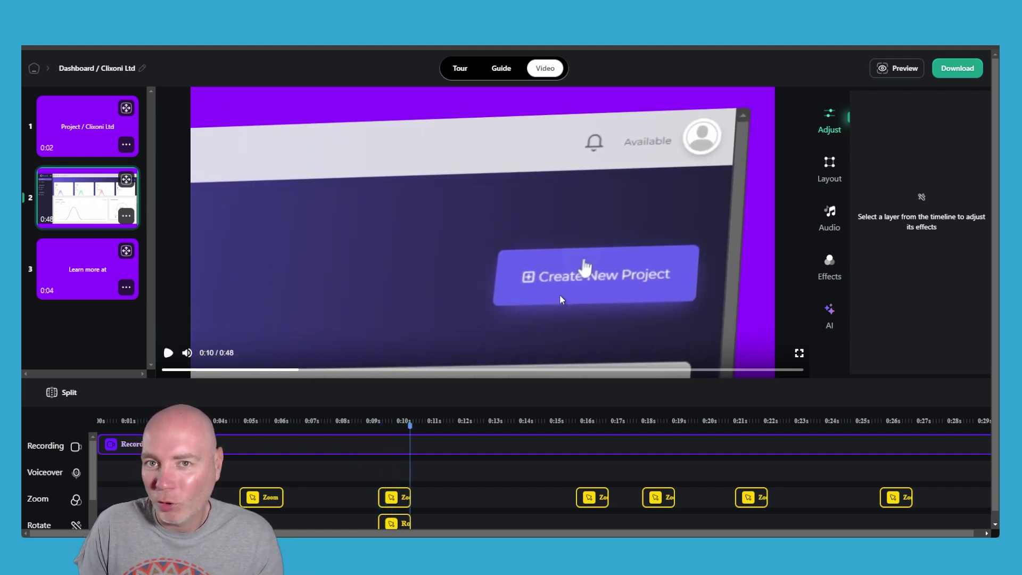
{"action": "left_click", "coordinate": [396, 527]}
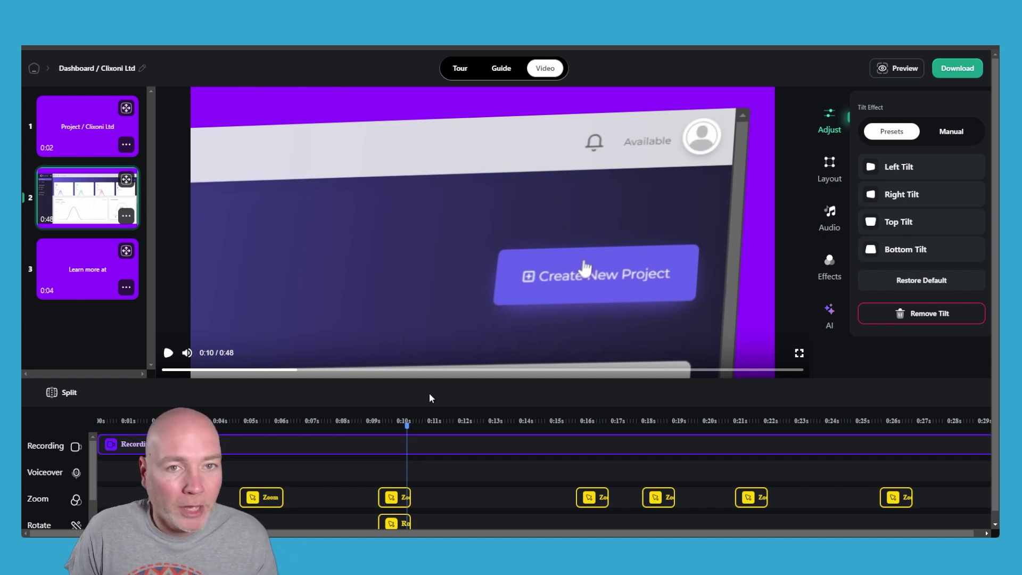
{"action": "mouse_move", "coordinate": [396, 522]}
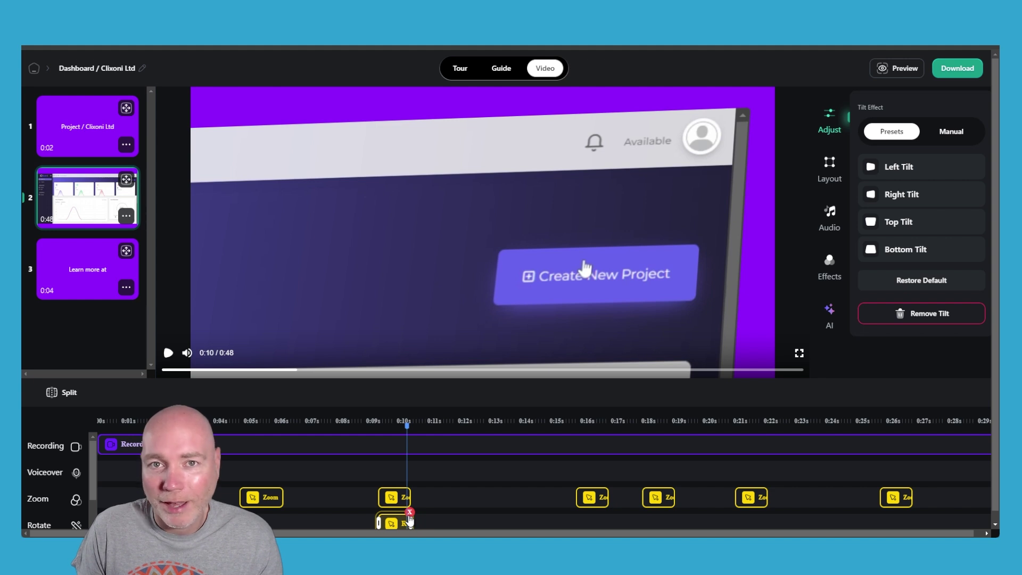
Step: Enhance the interactive tour's steps with AI and preview it through steps 5–8
{"action": "left_click", "coordinate": [461, 69]}
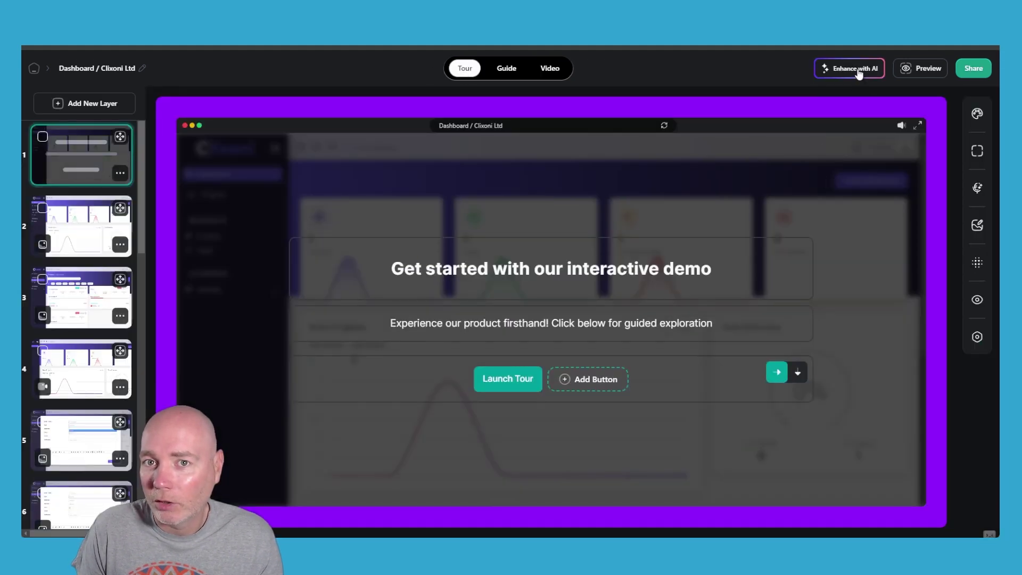
{"action": "left_click", "coordinate": [858, 72]}
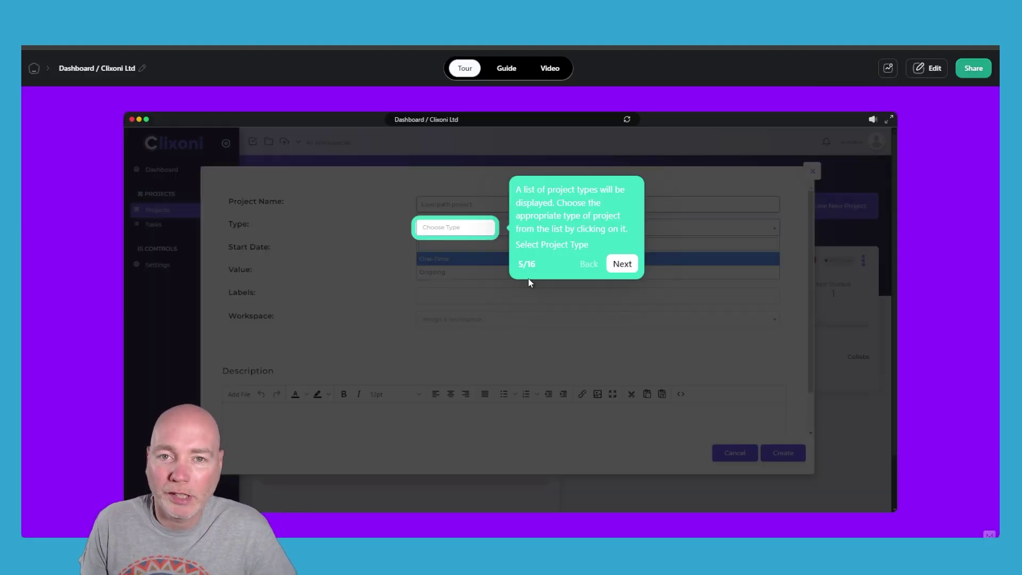
{"action": "left_click", "coordinate": [624, 270]}
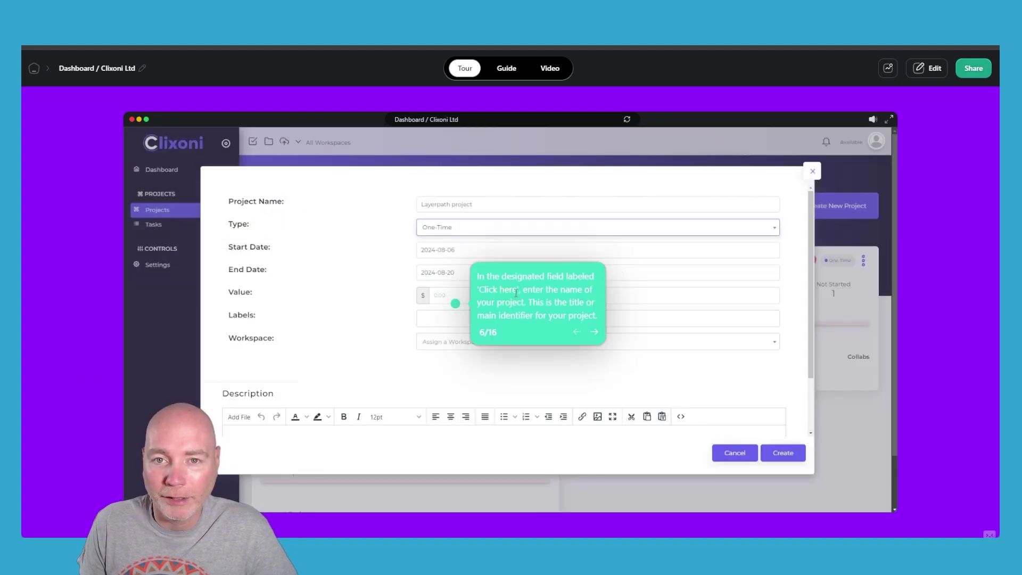
{"action": "left_click", "coordinate": [594, 335]}
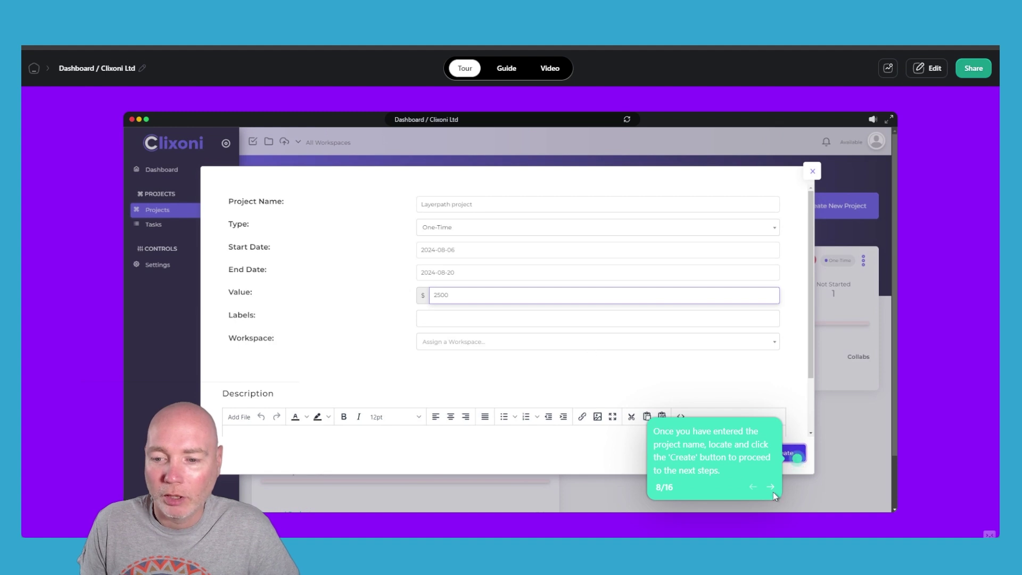
{"action": "left_click", "coordinate": [770, 486]}
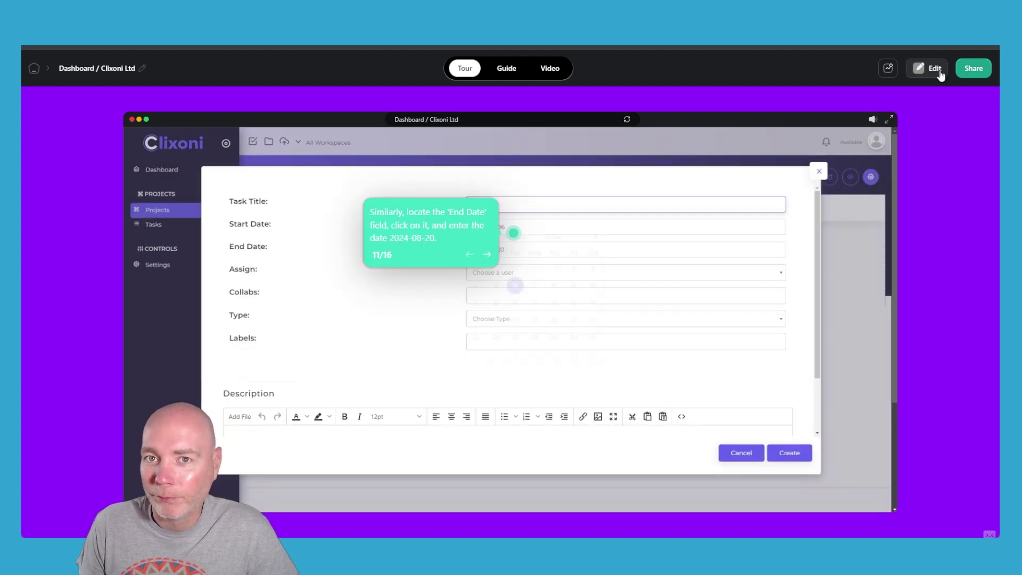
Step: Close the AI voiceover options, then give step 2 the full-screenshot layout with a tooltip bubble
{"action": "left_click", "coordinate": [928, 70]}
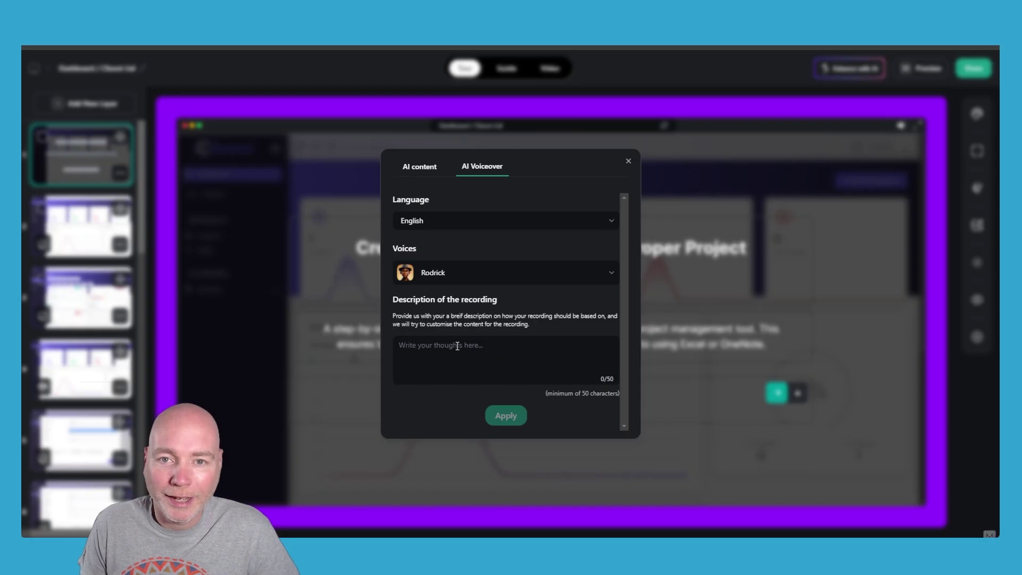
{"action": "left_click", "coordinate": [628, 161]}
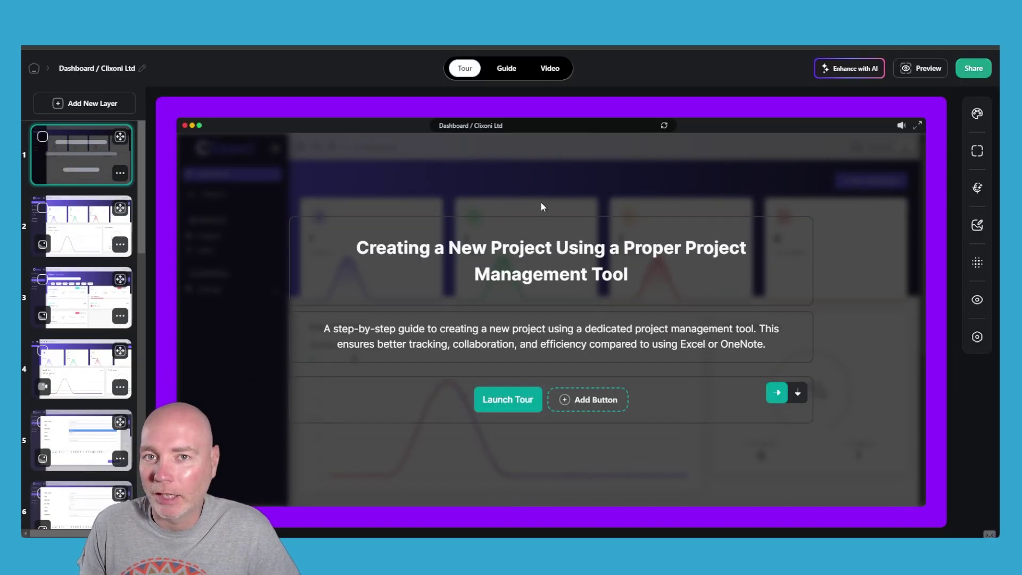
{"action": "left_click", "coordinate": [976, 113]}
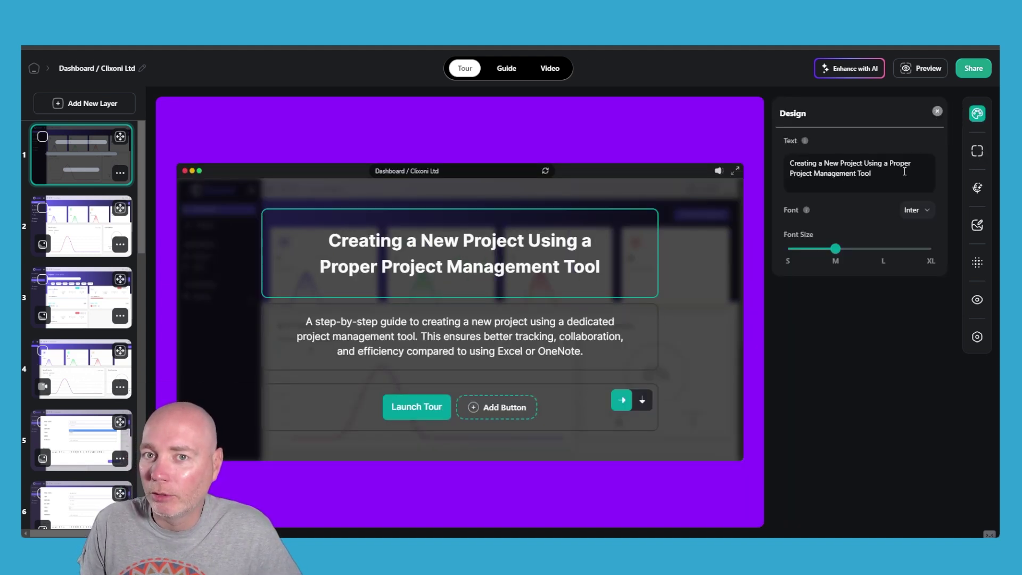
{"action": "left_click", "coordinate": [978, 151]}
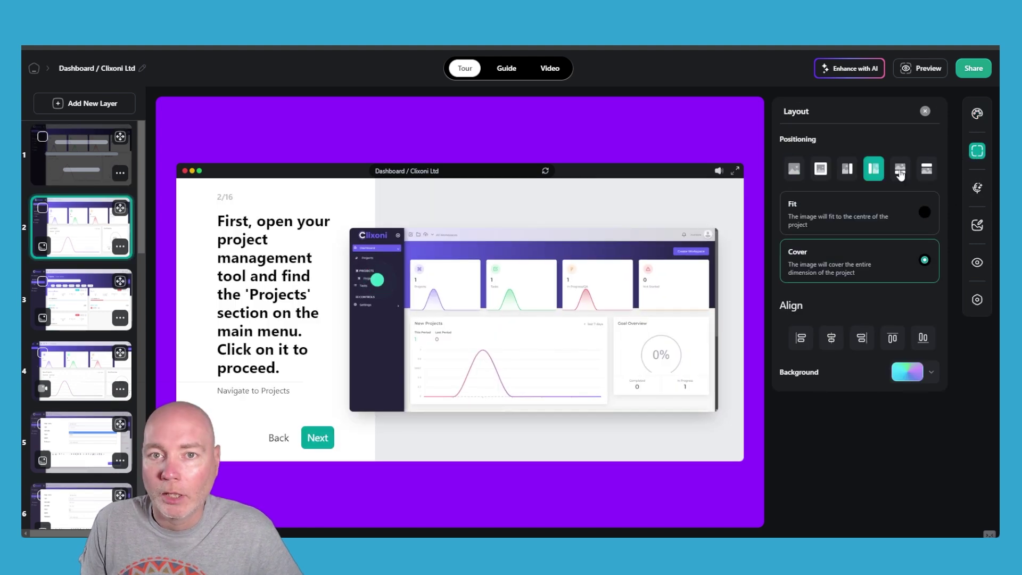
{"action": "left_click", "coordinate": [900, 169]}
{"action": "left_click", "coordinate": [927, 175]}
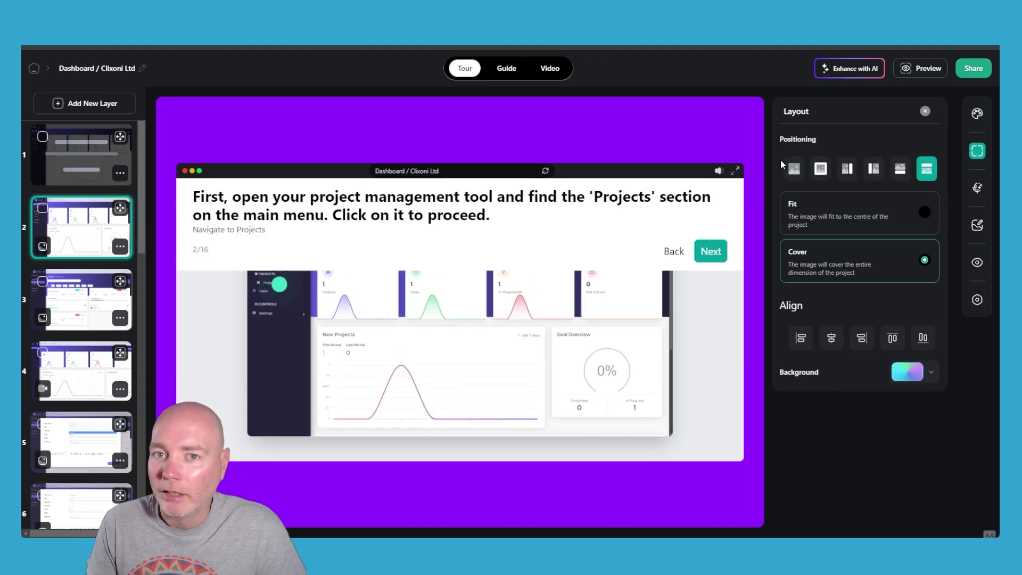
{"action": "left_click", "coordinate": [794, 171]}
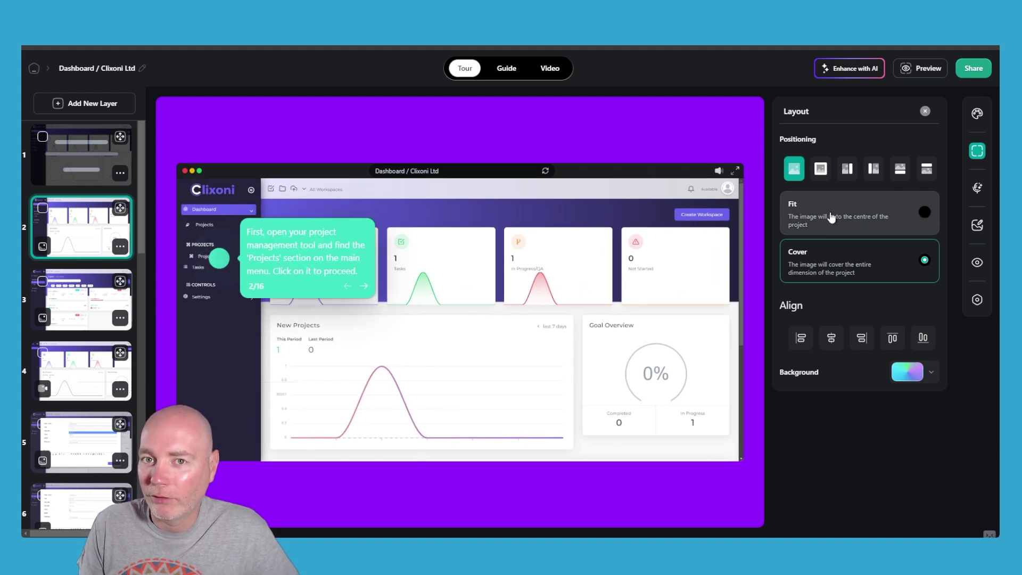
{"action": "left_click", "coordinate": [978, 188]}
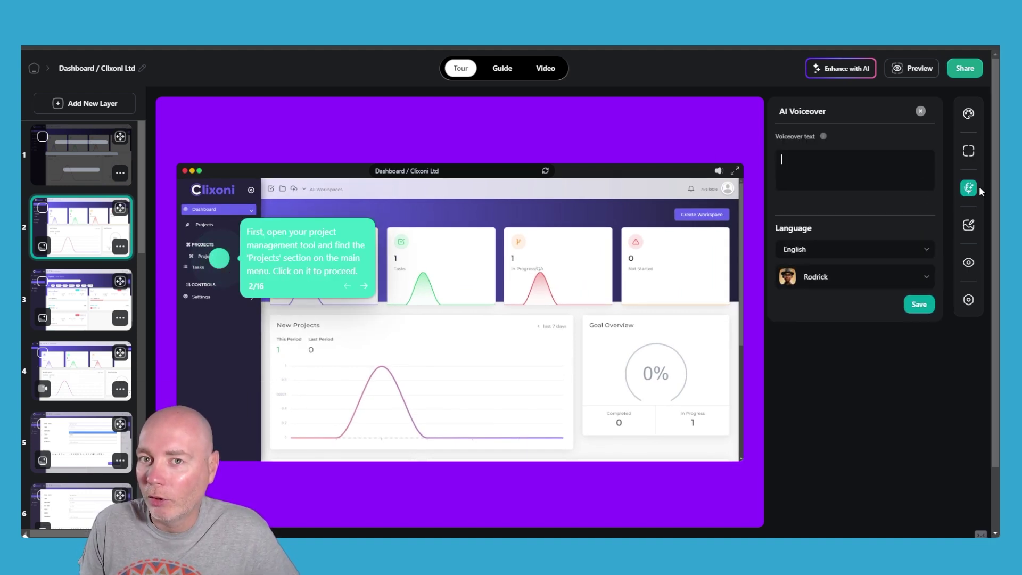
{"action": "left_click", "coordinate": [968, 226]}
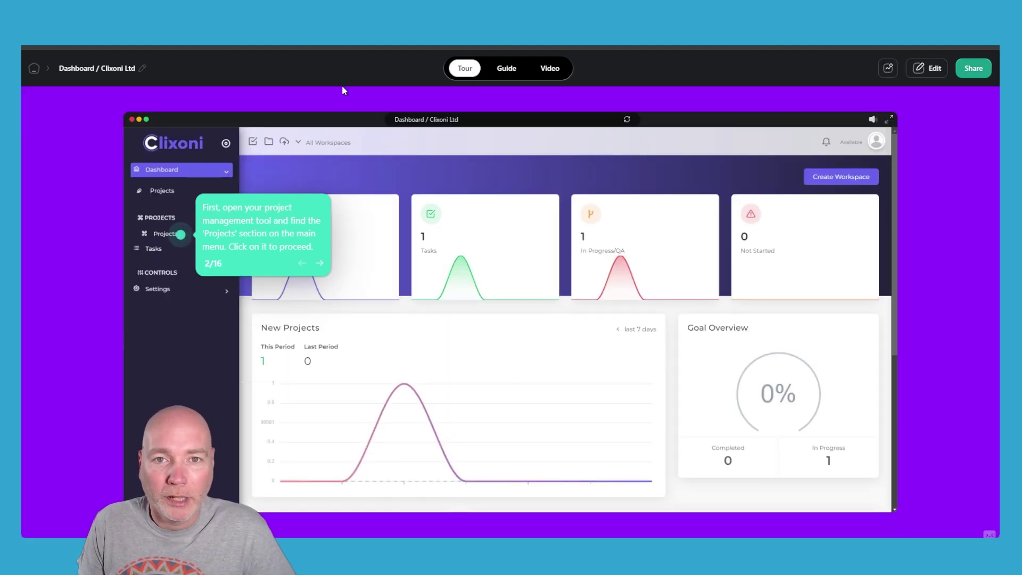
{"action": "left_click", "coordinate": [939, 73]}
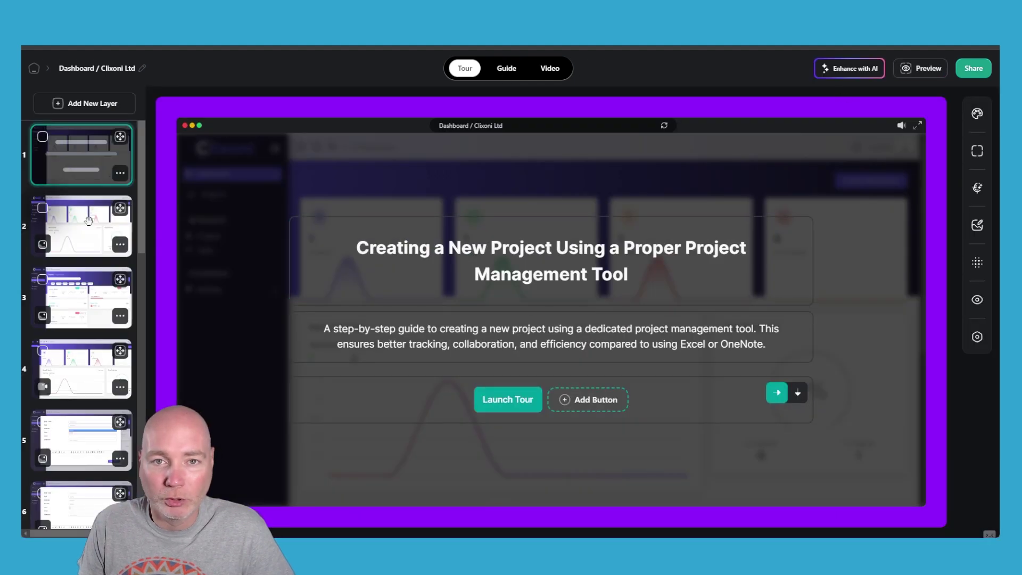
{"action": "left_click", "coordinate": [80, 226]}
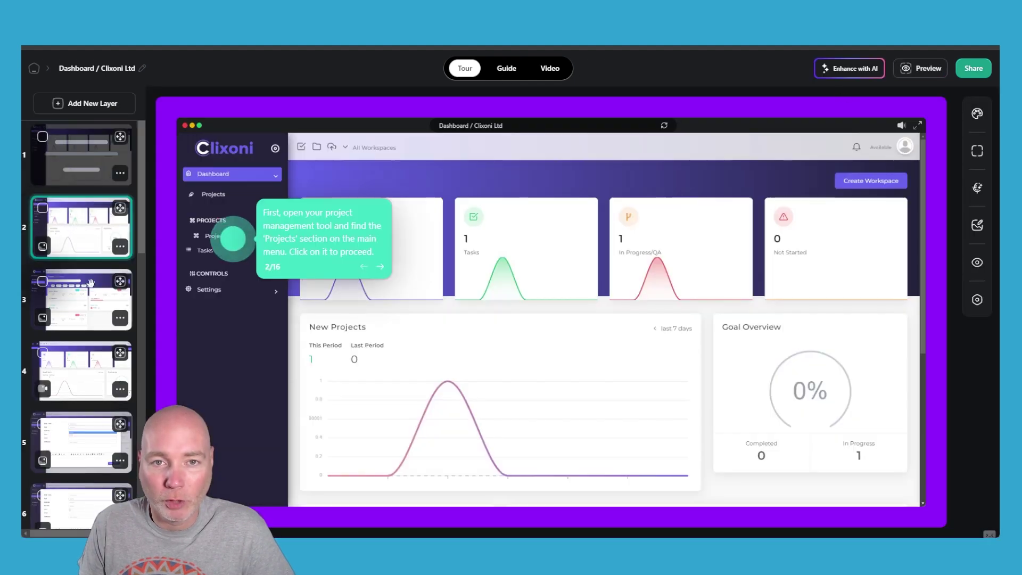
{"action": "left_click", "coordinate": [977, 187]}
Step: Draw a blur redaction box over the sidebar Projects entries on step 2's dashboard screenshot
{"action": "left_click", "coordinate": [969, 227]}
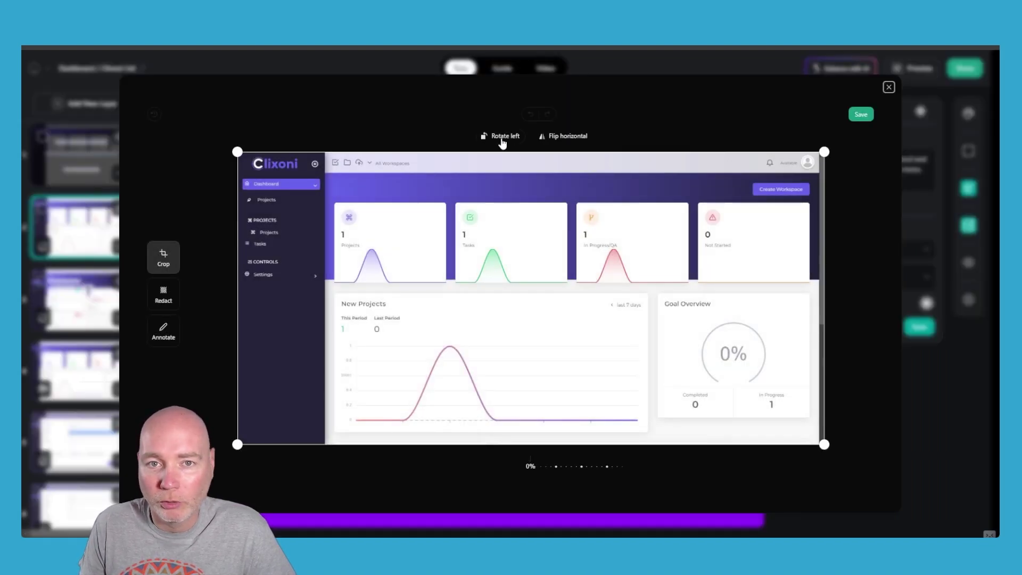
{"action": "left_click", "coordinate": [166, 306]}
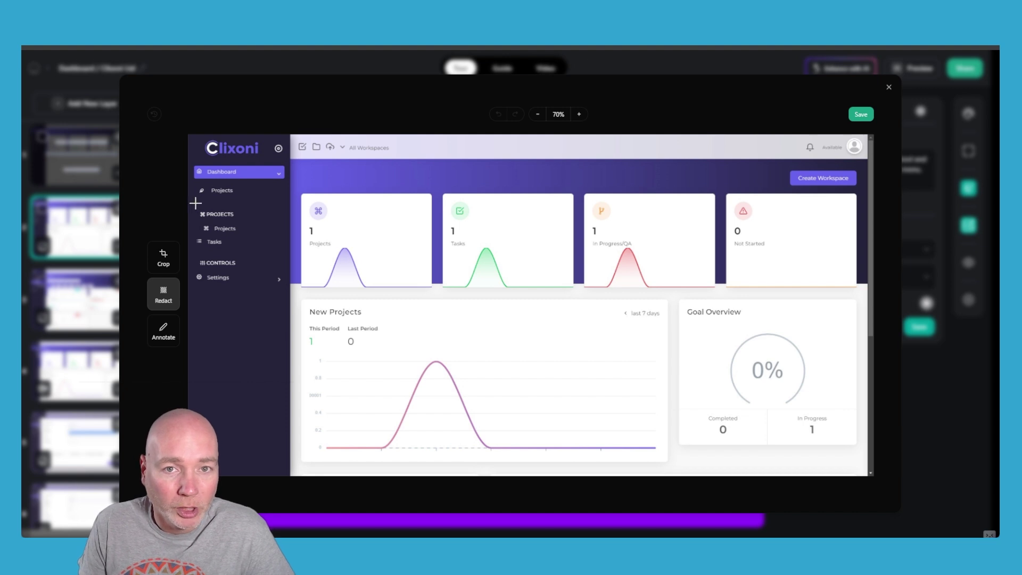
{"action": "left_click_drag", "start_coordinate": [195, 203], "coordinate": [257, 251]}
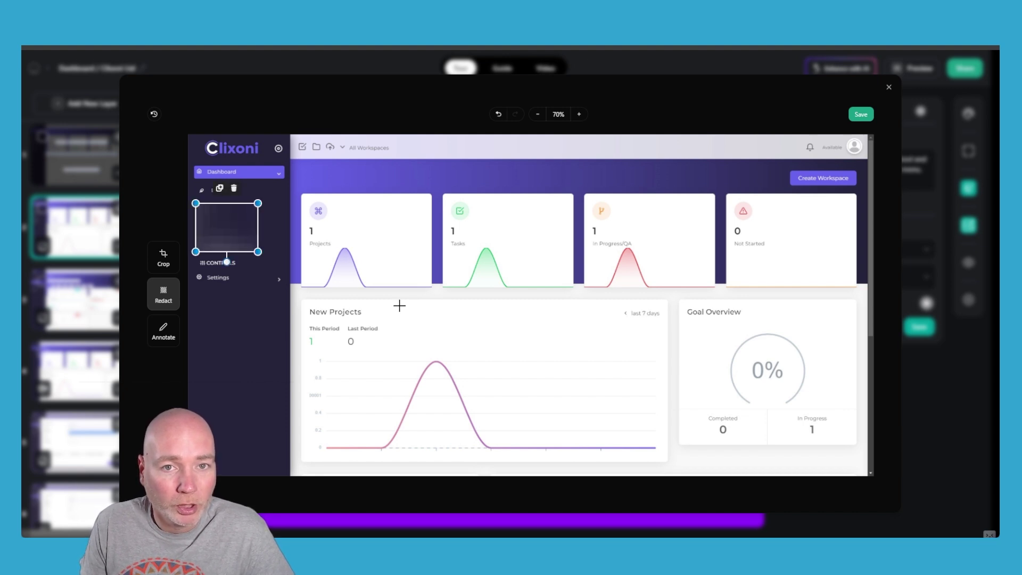
{"action": "left_click", "coordinate": [234, 189]}
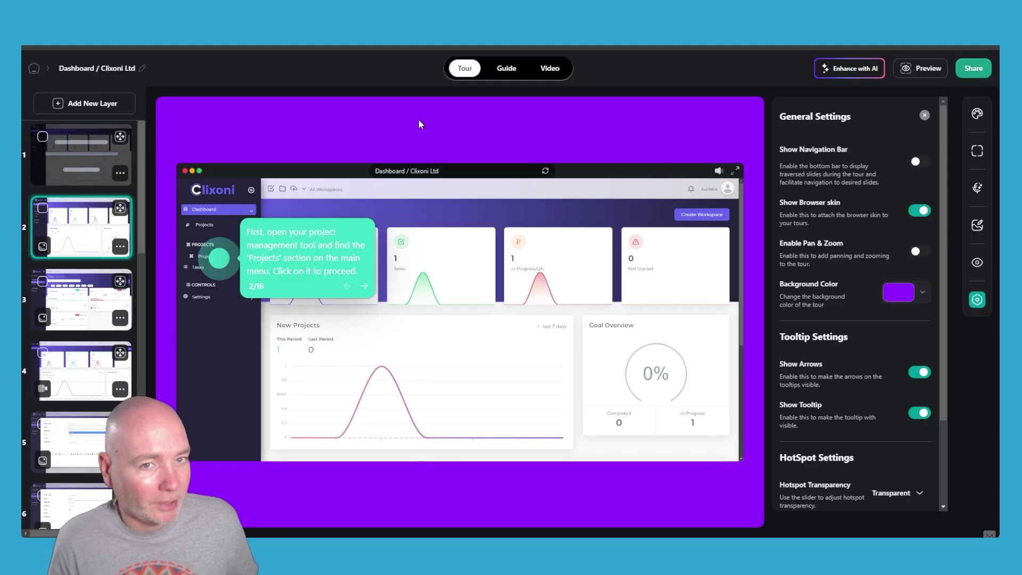